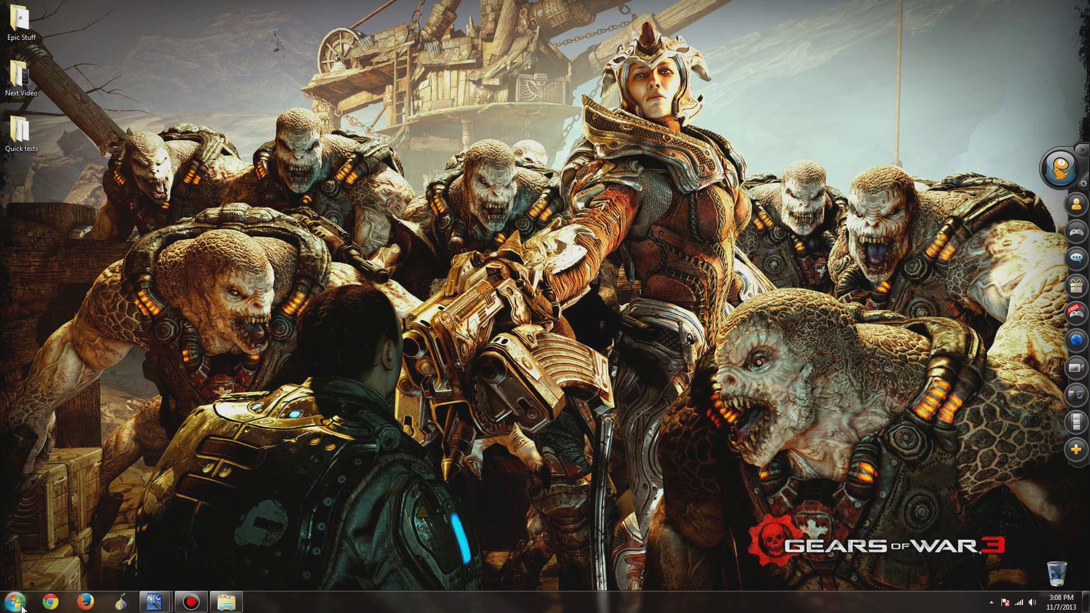
- Extract the Final Fantasy X.7z archive directly into the Downloads folder and select the resulting disc image
{"action": "left_click", "coordinate": [15, 602]}
{"action": "left_click", "coordinate": [199, 454]}
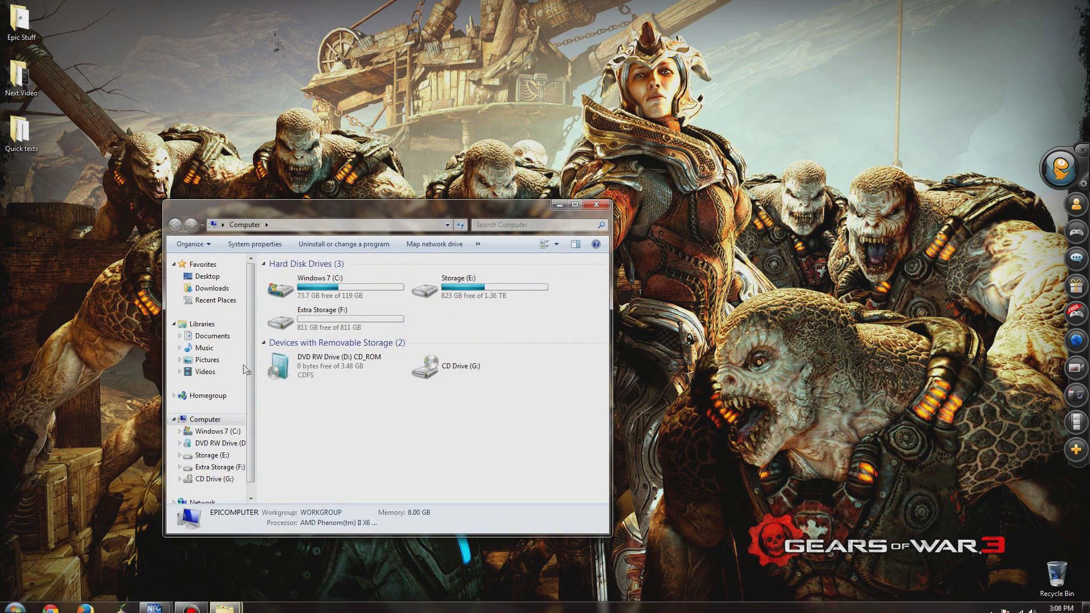
{"action": "left_click", "coordinate": [212, 288]}
{"action": "left_click", "coordinate": [284, 289]}
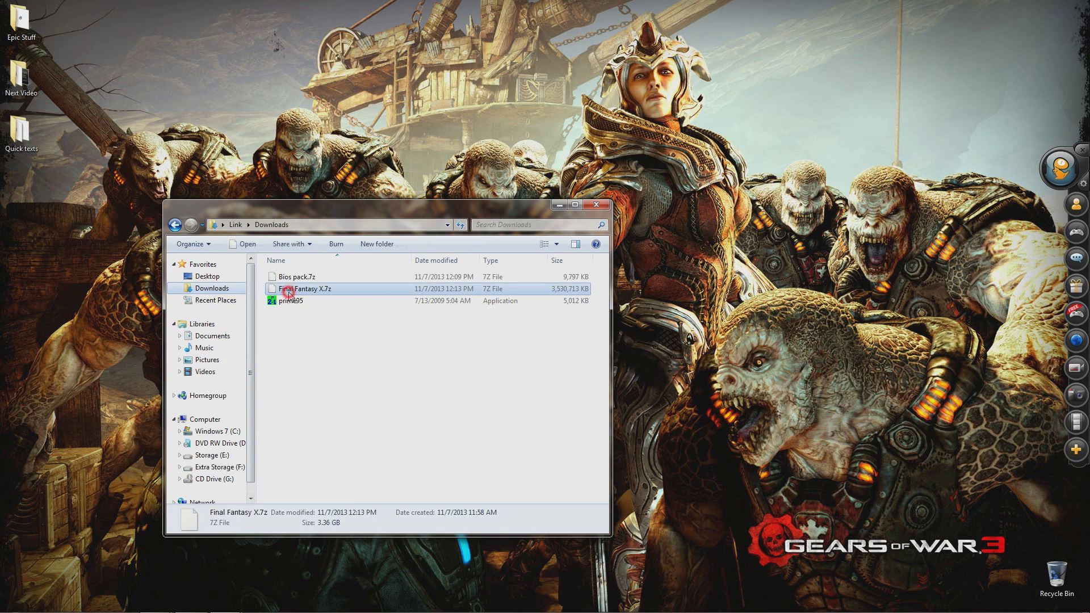
{"action": "right_click", "coordinate": [288, 290]}
{"action": "mouse_move", "coordinate": [350, 335]}
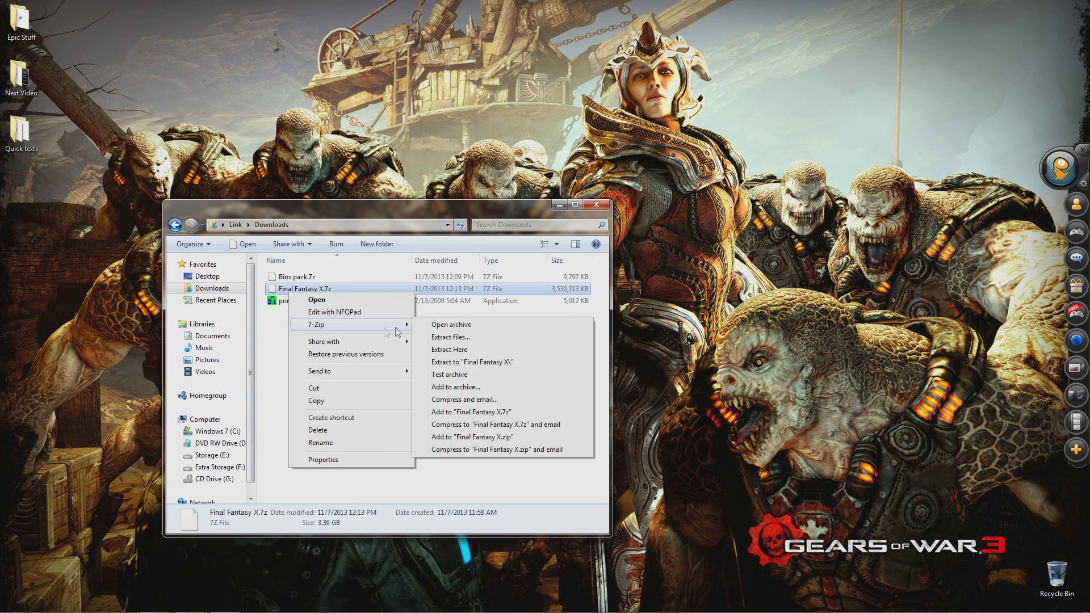
{"action": "left_click", "coordinate": [470, 354]}
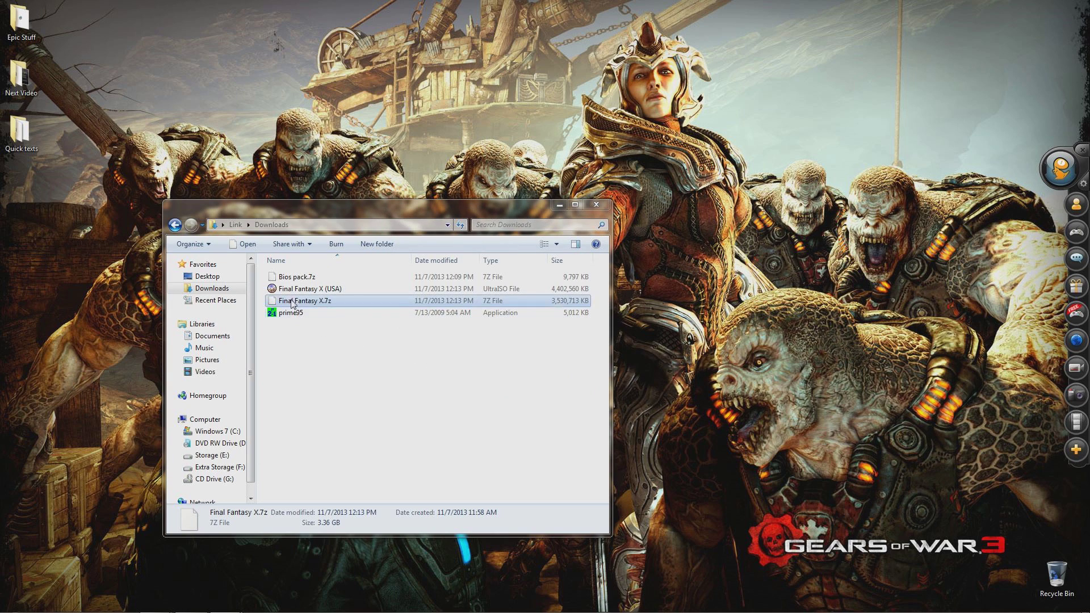
{"action": "left_click", "coordinate": [319, 289]}
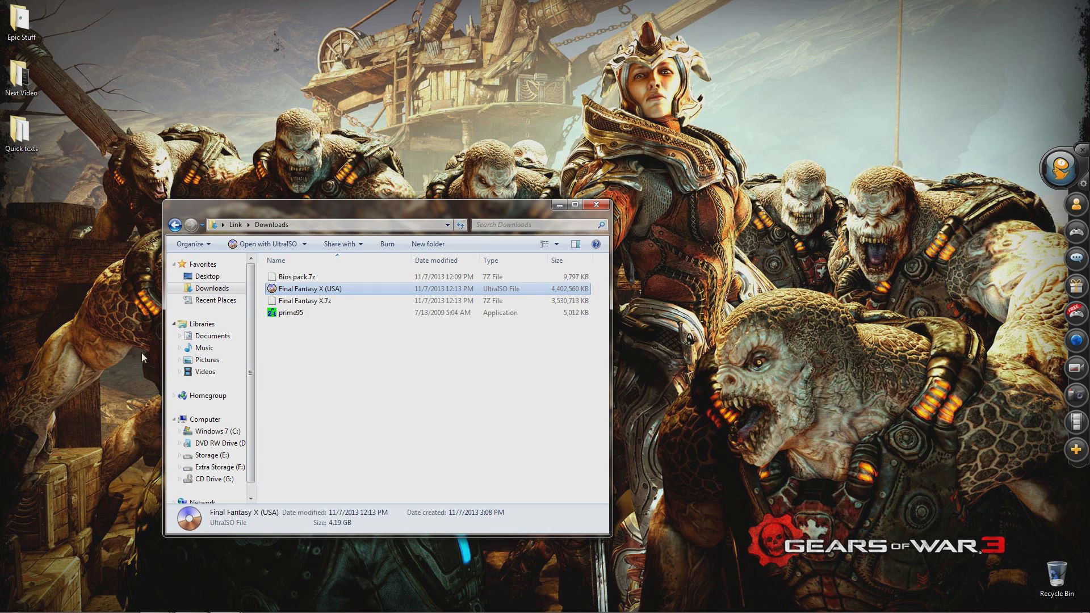
- Switch to Chrome and download the PCSX2 1.0.0 Standalone Installer from the Windows releases page of pcsx2.net
{"action": "left_click", "coordinate": [51, 601]}
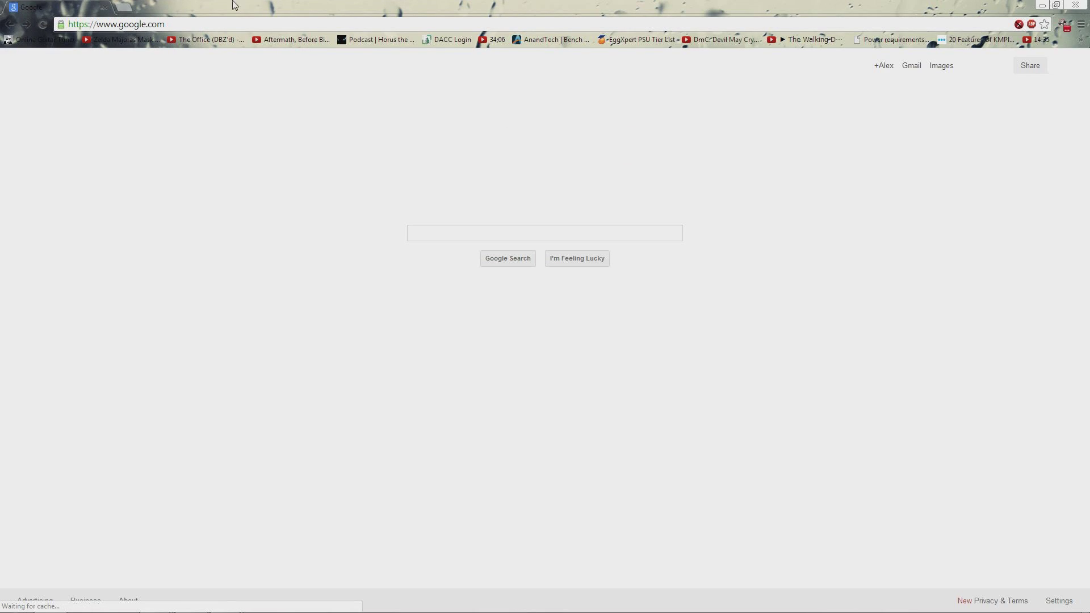
{"action": "left_click", "coordinate": [190, 24]}
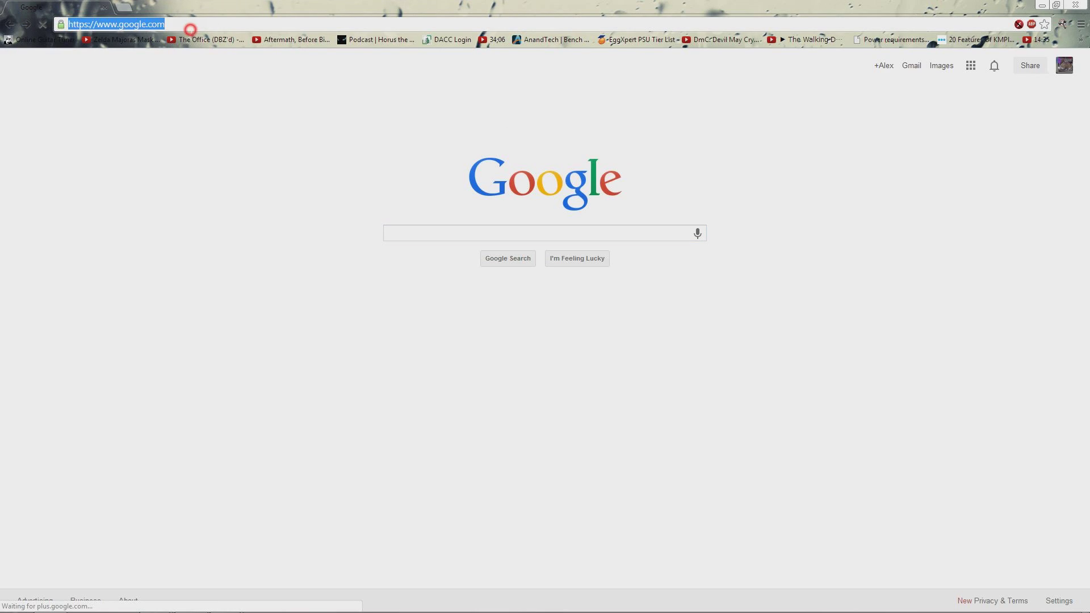
{"action": "type", "text": "pcsx2"}
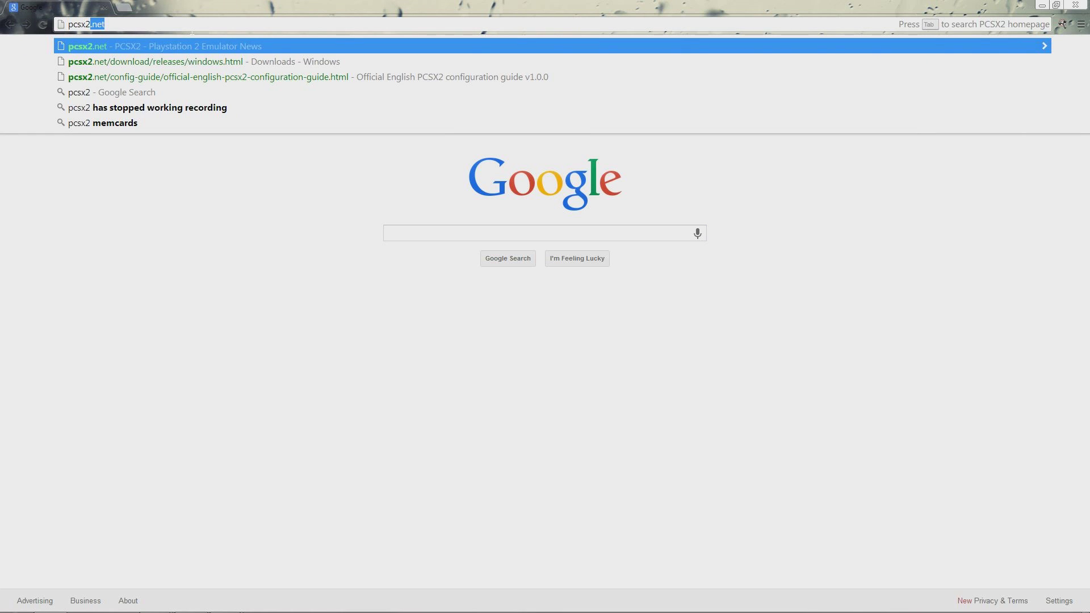
{"action": "key", "text": "Return"}
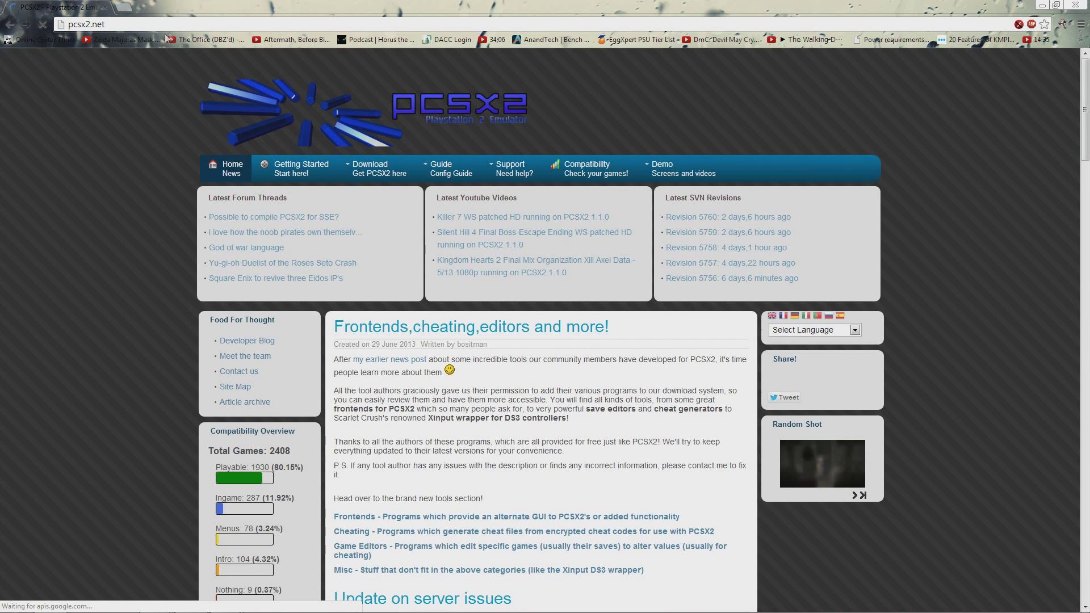
{"action": "mouse_move", "coordinate": [375, 169]}
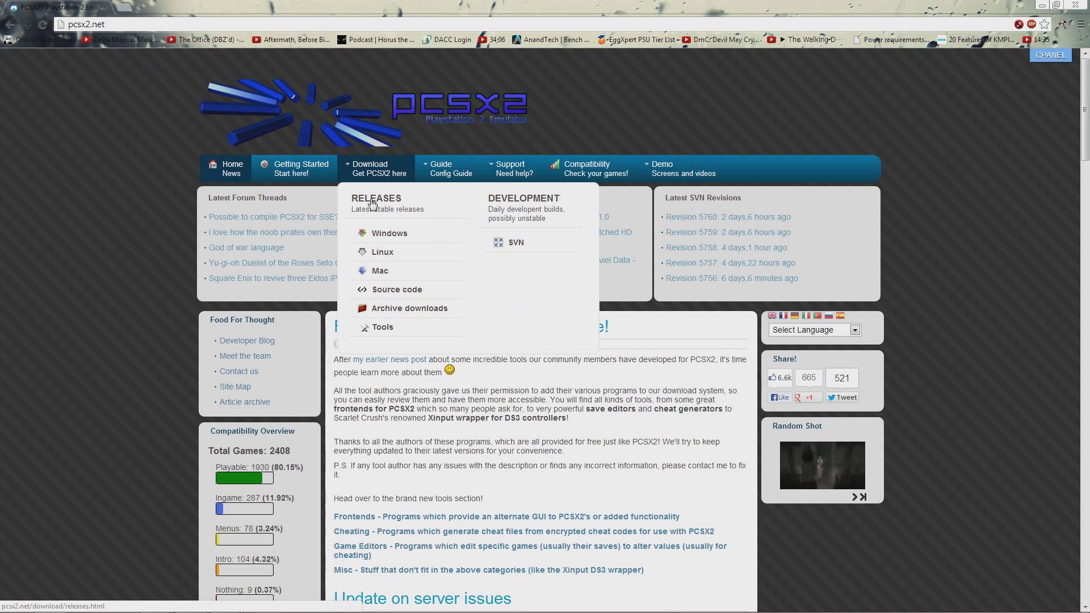
{"action": "left_click", "coordinate": [395, 239]}
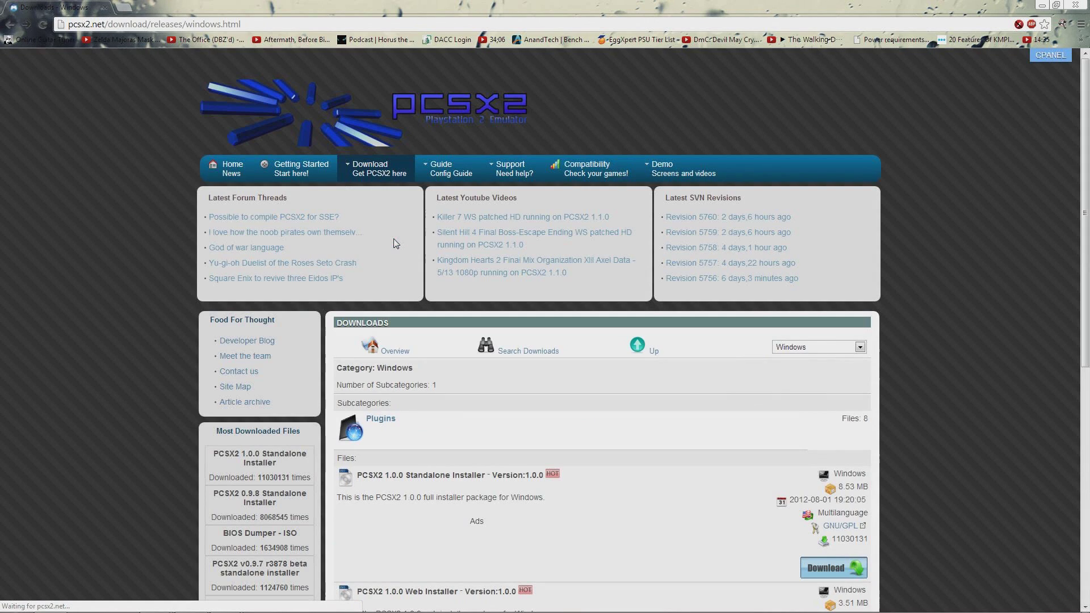
{"action": "scroll", "coordinate": [395, 240], "scroll_direction": "down", "scroll_amount": 3}
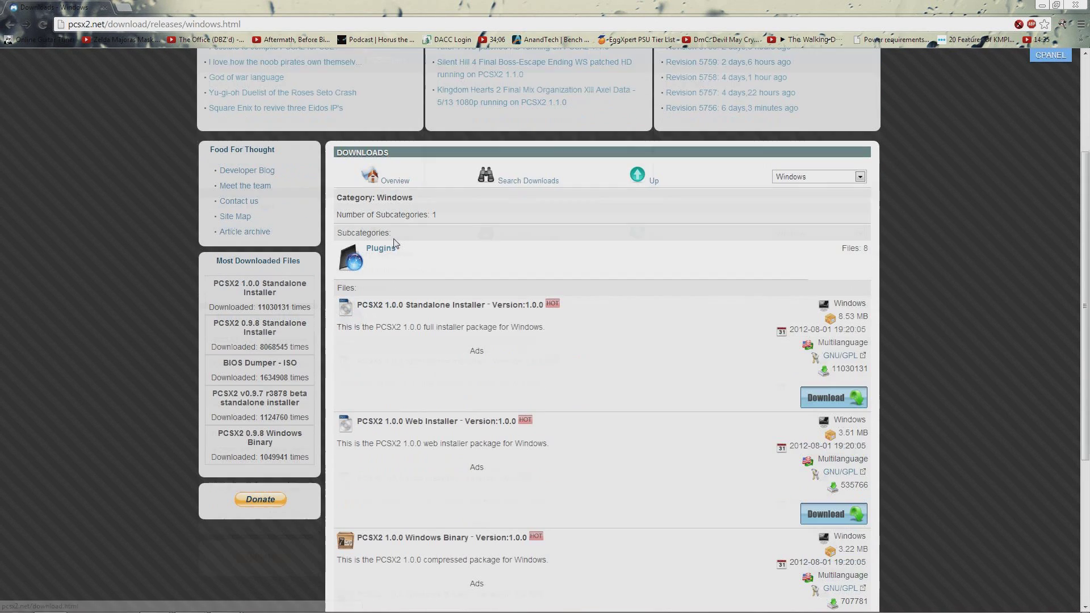
{"action": "left_click", "coordinate": [833, 406]}
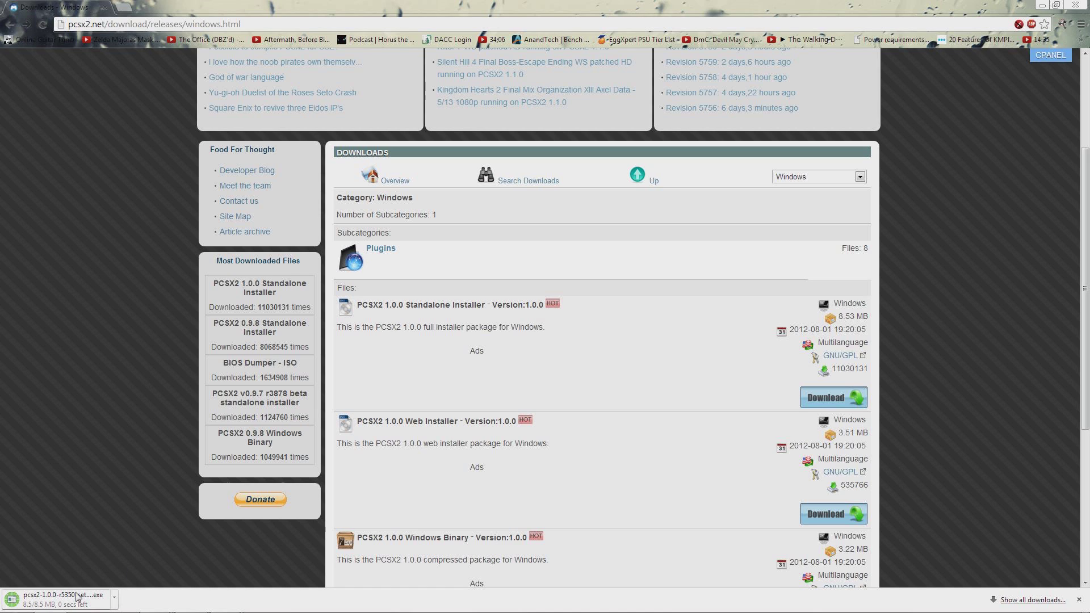
- Run the downloaded PCSX2 1.0.0 installer and install it into the default destination folder
{"action": "left_click", "coordinate": [66, 603]}
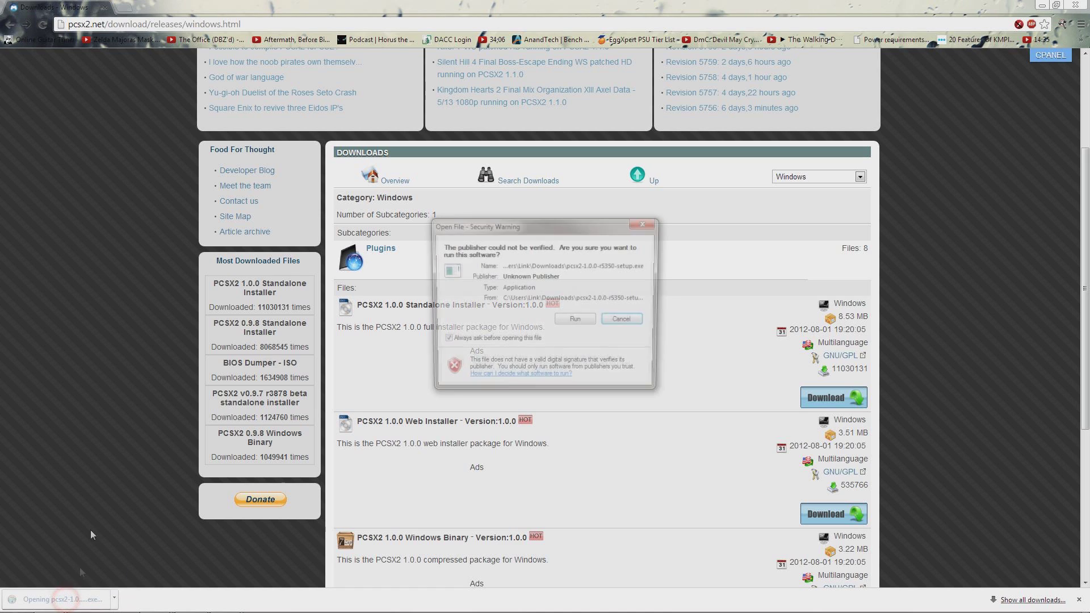
{"action": "left_click", "coordinate": [576, 320]}
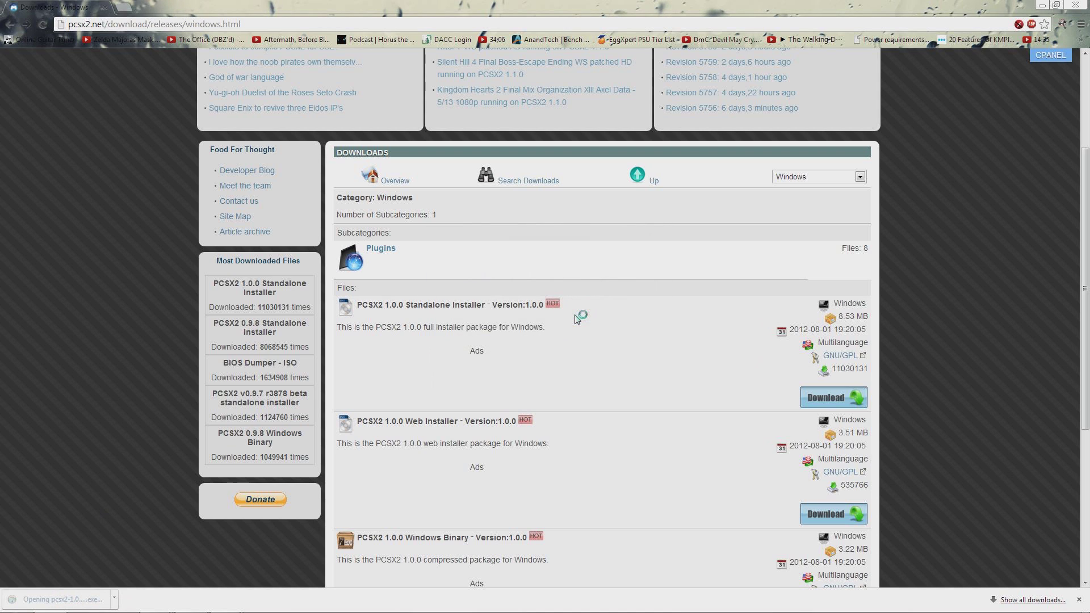
{"action": "left_click", "coordinate": [609, 403]}
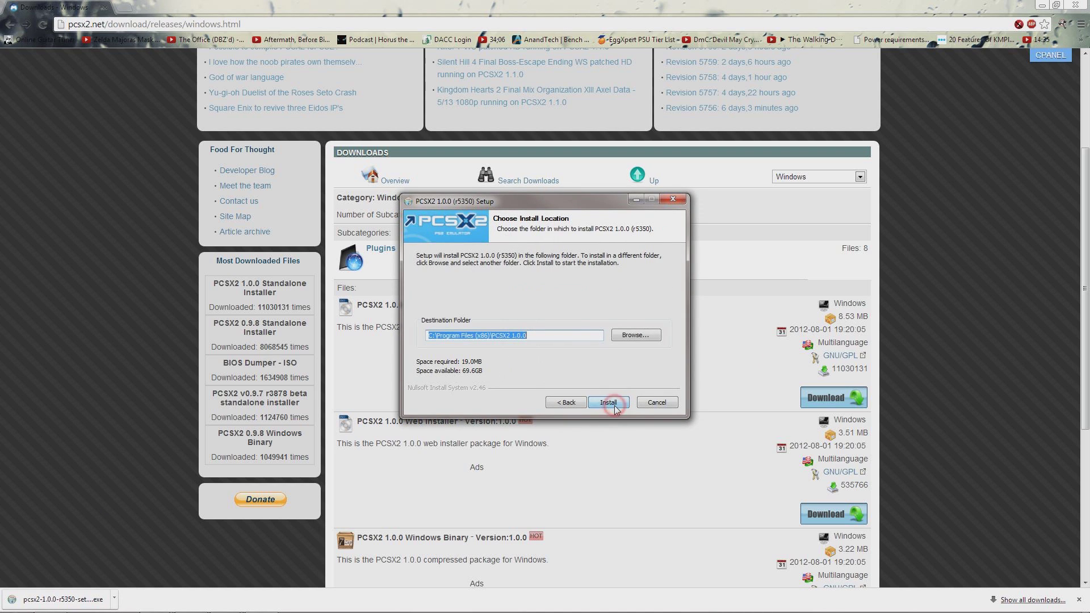
{"action": "left_click", "coordinate": [611, 404]}
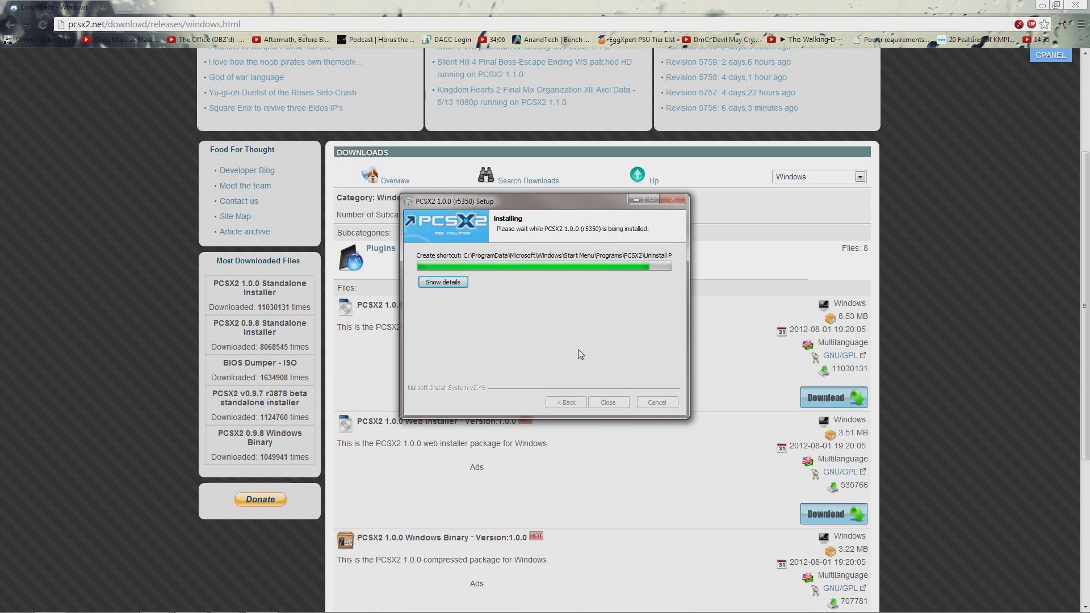
{"action": "left_click", "coordinate": [614, 403]}
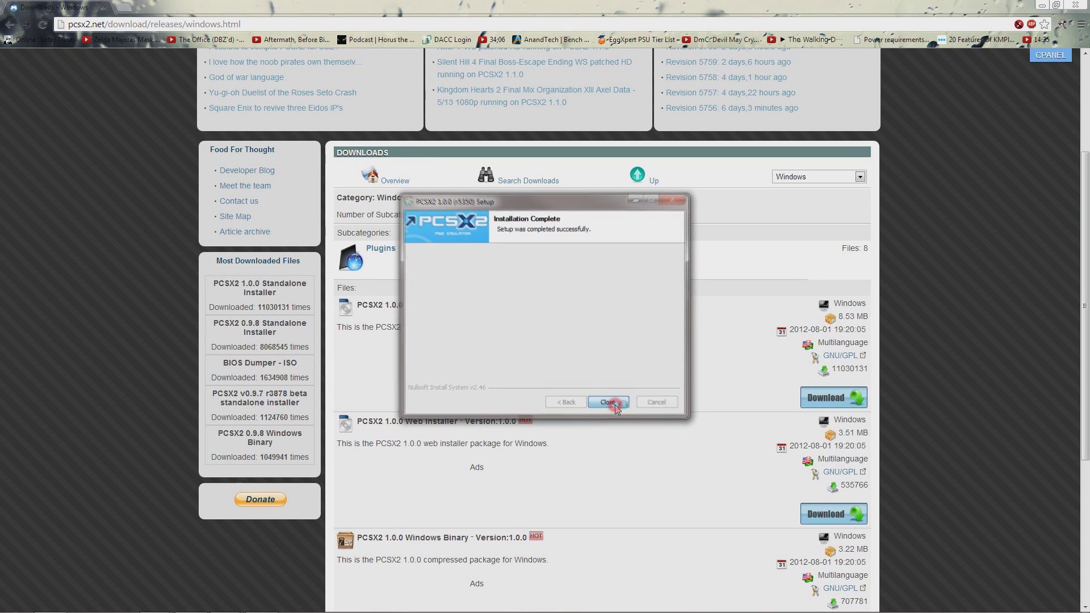
- Load the Google home page in the browser and return to the Downloads folder
{"action": "left_click", "coordinate": [154, 24]}
{"action": "type", "text": "g"}
{"action": "key", "text": "Return"}
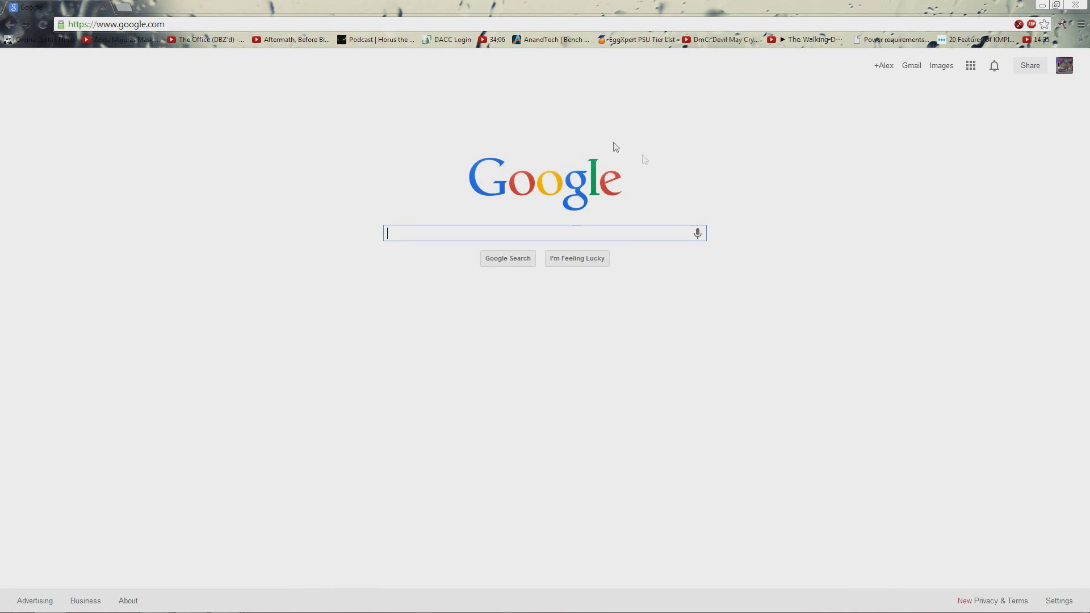
{"action": "left_click", "coordinate": [650, 149]}
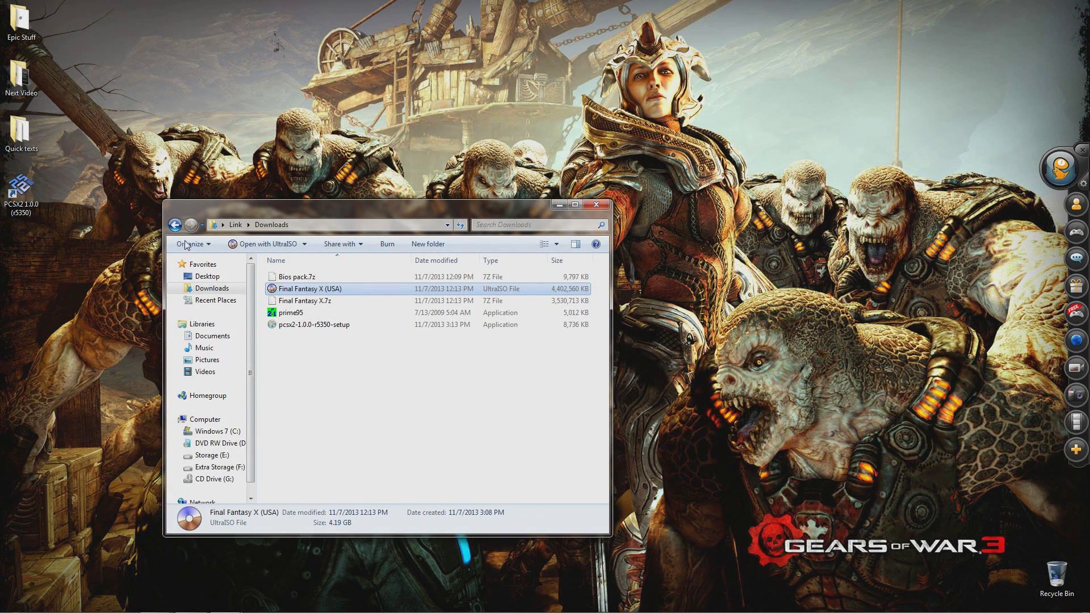
- Extract the Bios pack.7z archive directly into the Downloads folder
{"action": "left_click", "coordinate": [306, 277]}
{"action": "right_click", "coordinate": [306, 276]}
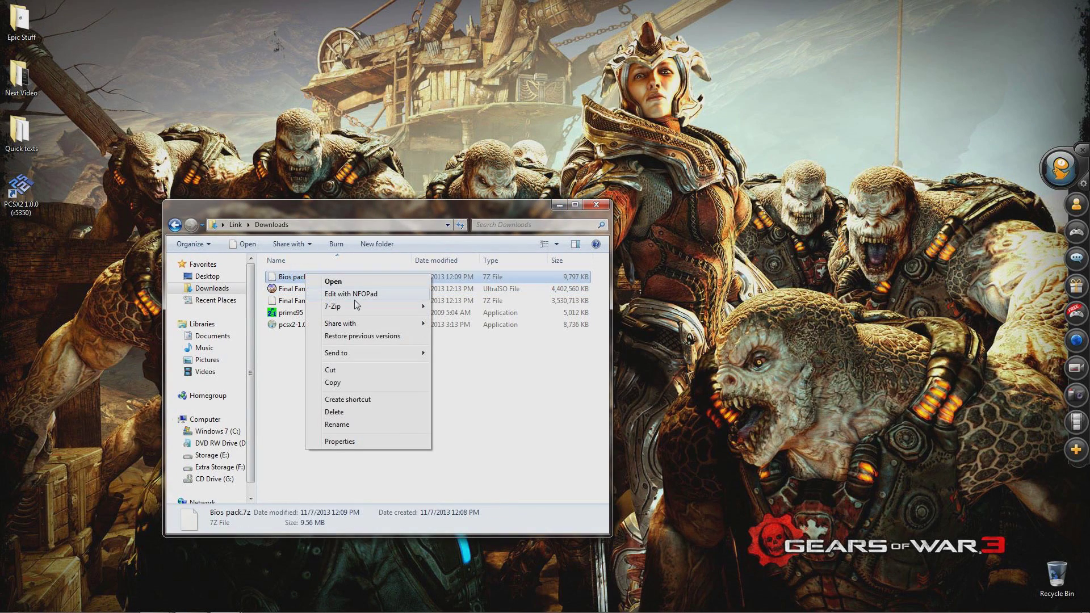
{"action": "mouse_move", "coordinate": [356, 306]}
{"action": "left_click", "coordinate": [466, 332]}
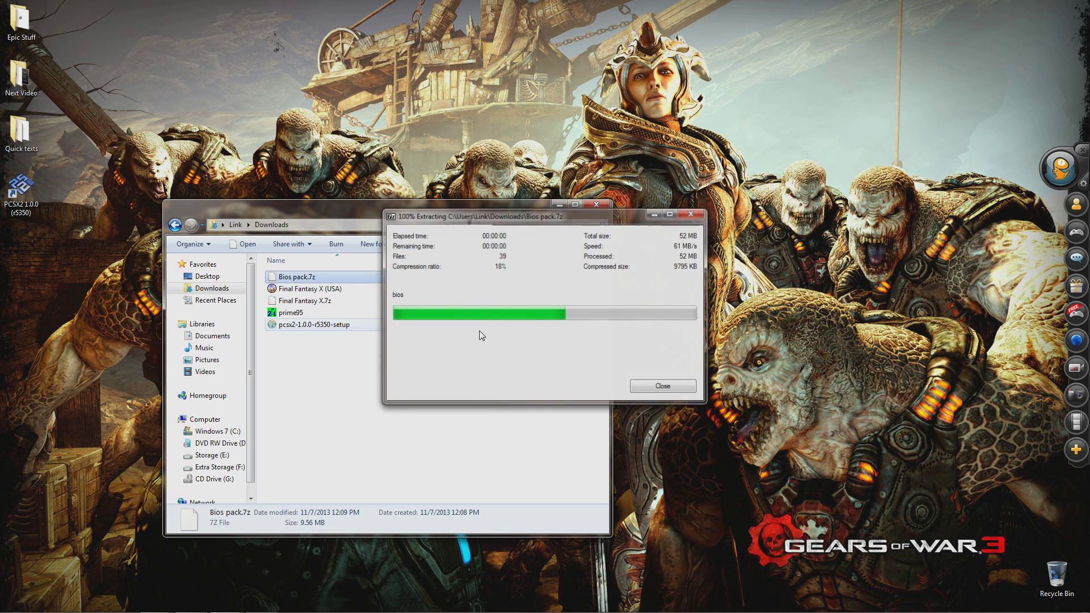
- Open the PCSX2 1.0.0 installation folder from its desktop shortcut and move the extracted bios folder into it
{"action": "left_click", "coordinate": [27, 193]}
{"action": "right_click", "coordinate": [27, 195]}
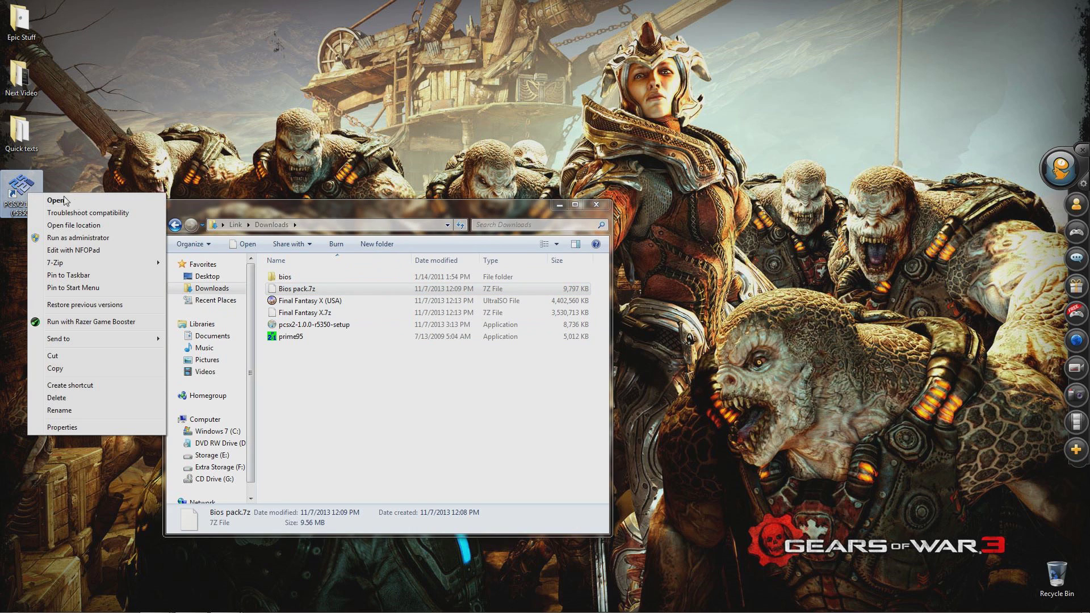
{"action": "left_click", "coordinate": [97, 225]}
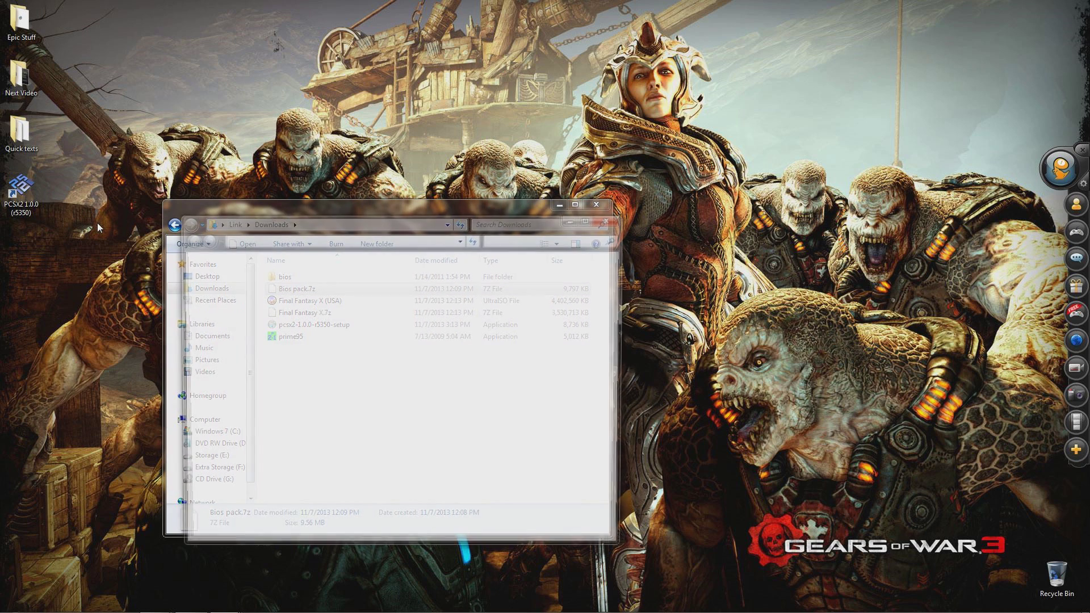
{"action": "left_click_drag", "start_coordinate": [371, 233], "coordinate": [667, 290]}
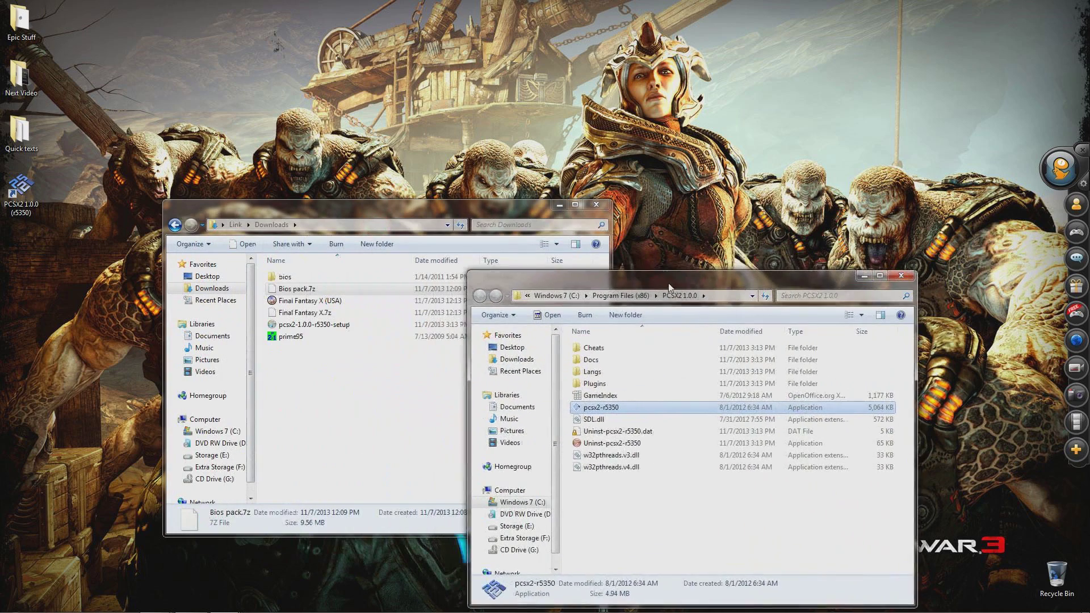
{"action": "left_click", "coordinate": [287, 276]}
{"action": "left_click_drag", "start_coordinate": [287, 276], "coordinate": [734, 529]}
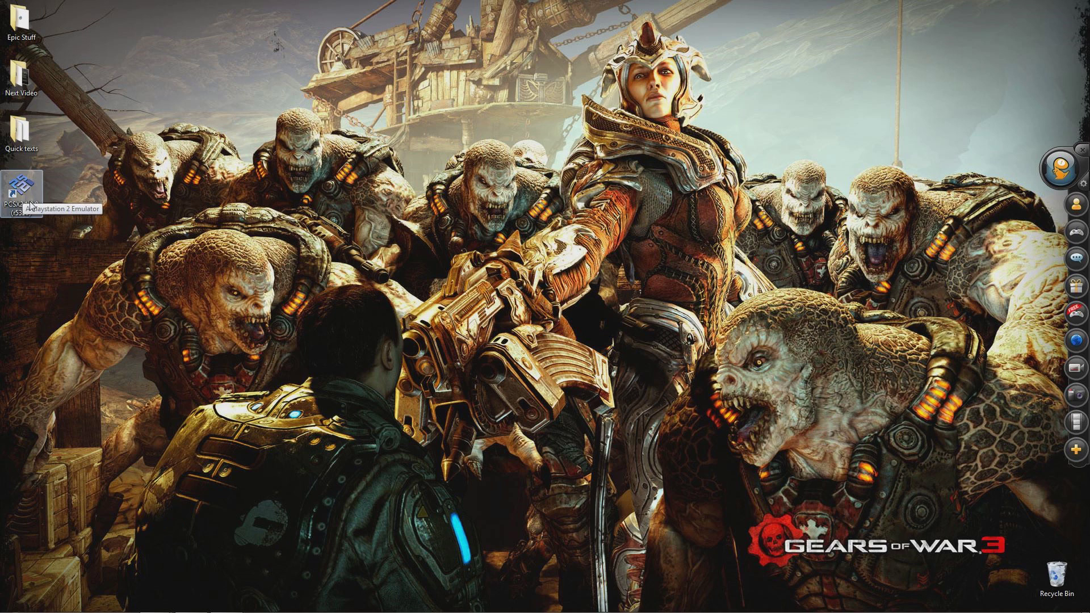
- Launch PCSX2 and accept the default language and plugins in the first-time configuration
{"action": "double_click", "coordinate": [21, 193]}
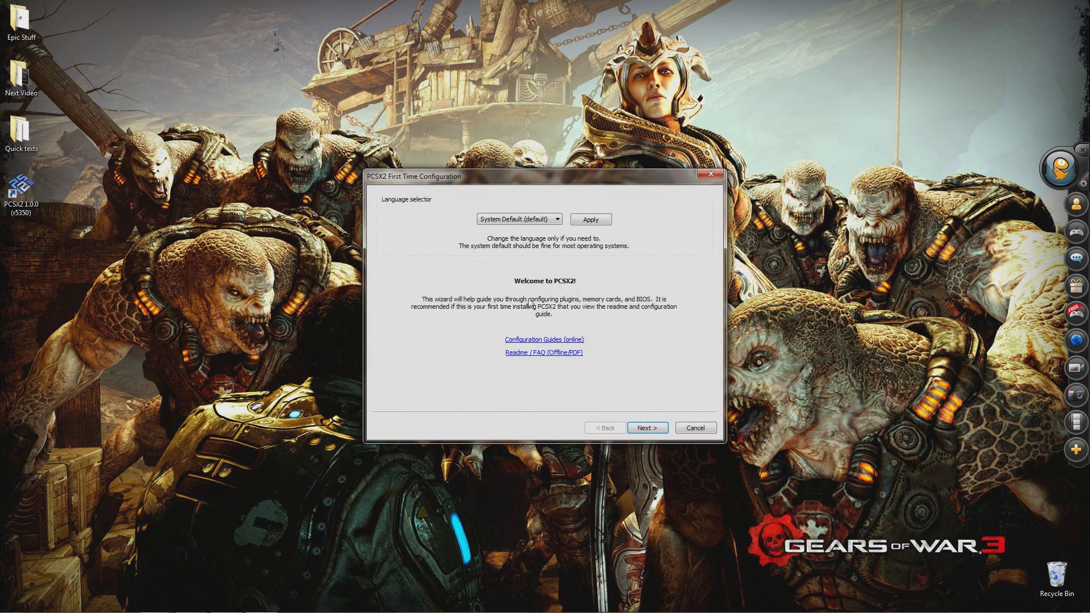
{"action": "left_click", "coordinate": [647, 426]}
{"action": "left_click", "coordinate": [647, 427]}
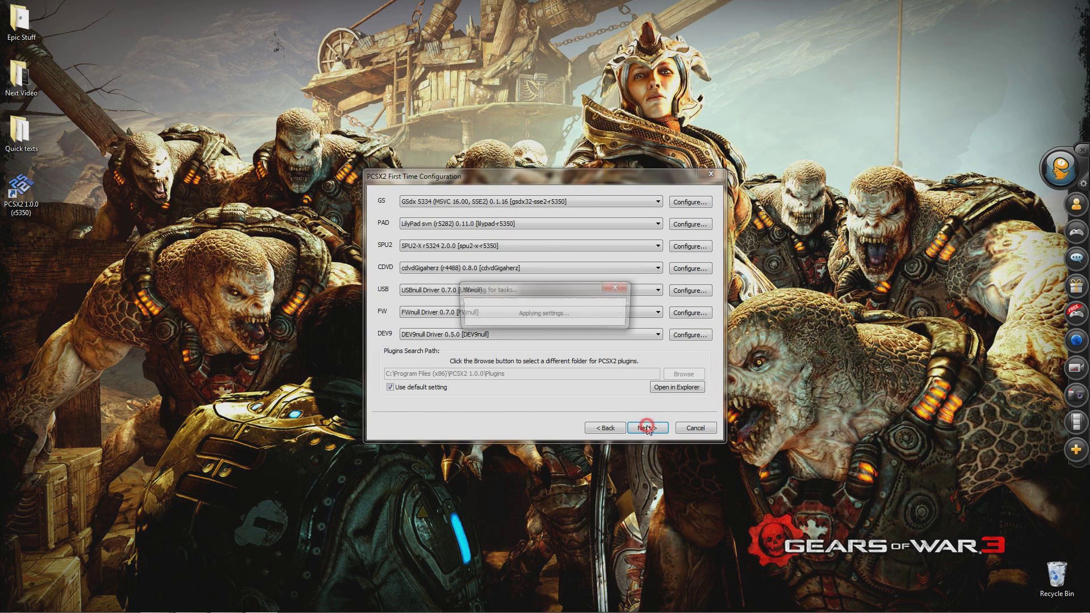
- Turn off the default BIOS search path and set it to C:\Program Files (x86)\PCSX2 1.0.0\bios
{"action": "left_click", "coordinate": [414, 326]}
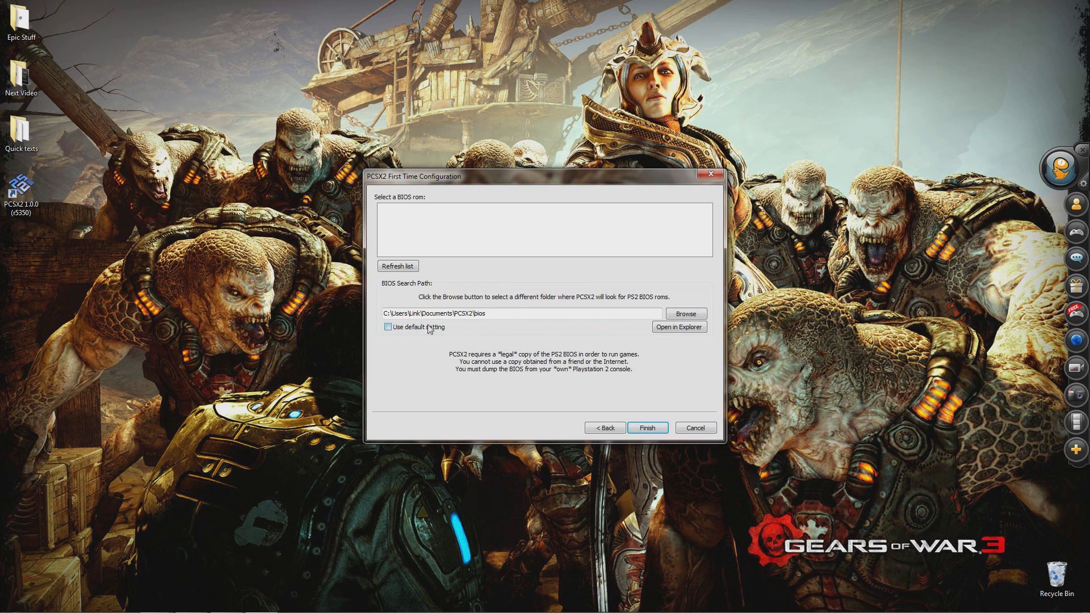
{"action": "left_click", "coordinate": [686, 314]}
{"action": "left_click", "coordinate": [470, 306]}
{"action": "left_click", "coordinate": [470, 317]}
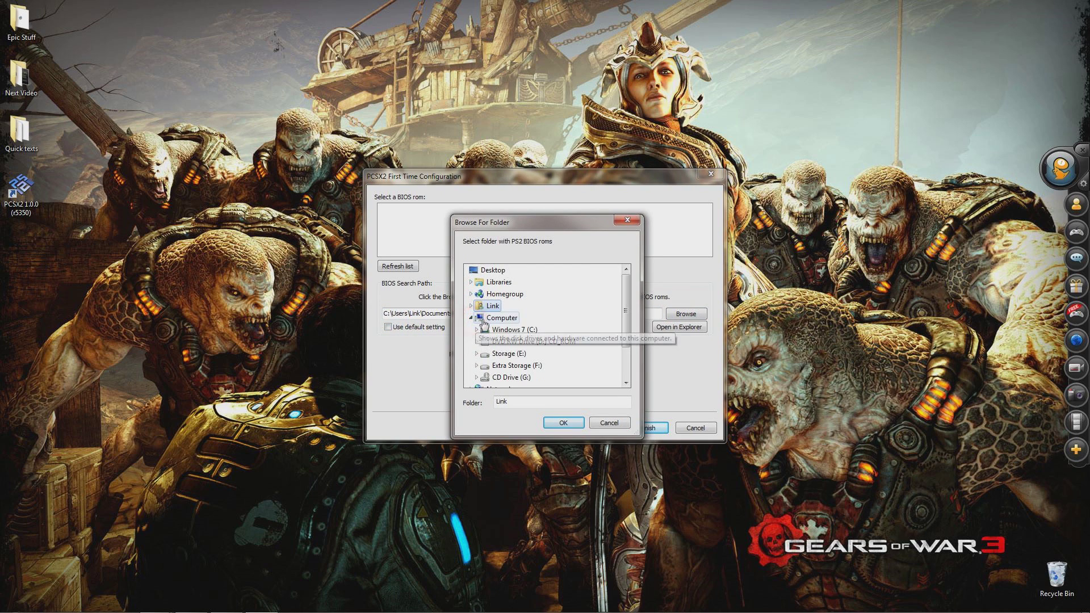
{"action": "double_click", "coordinate": [511, 293]}
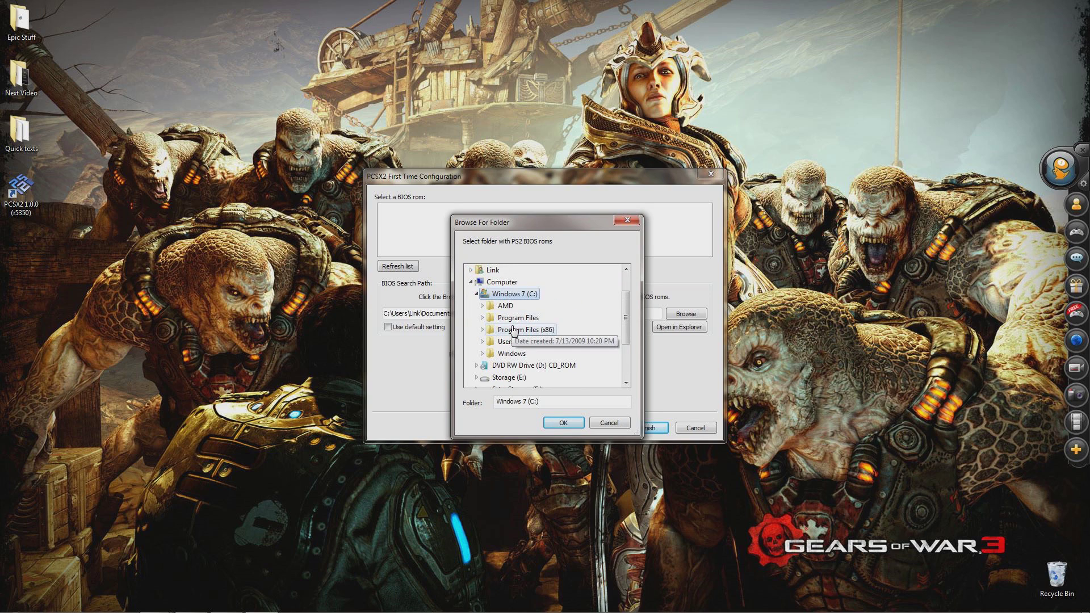
{"action": "double_click", "coordinate": [539, 330]}
{"action": "scroll", "coordinate": [558, 339], "scroll_direction": "down", "scroll_amount": 3}
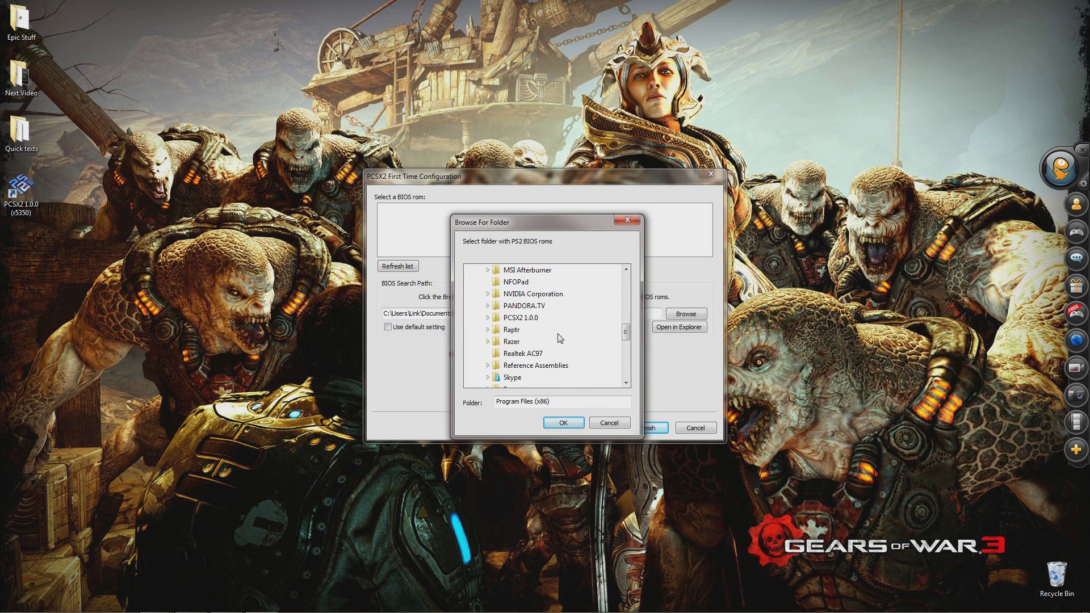
{"action": "double_click", "coordinate": [519, 377]}
{"action": "left_click", "coordinate": [516, 354]}
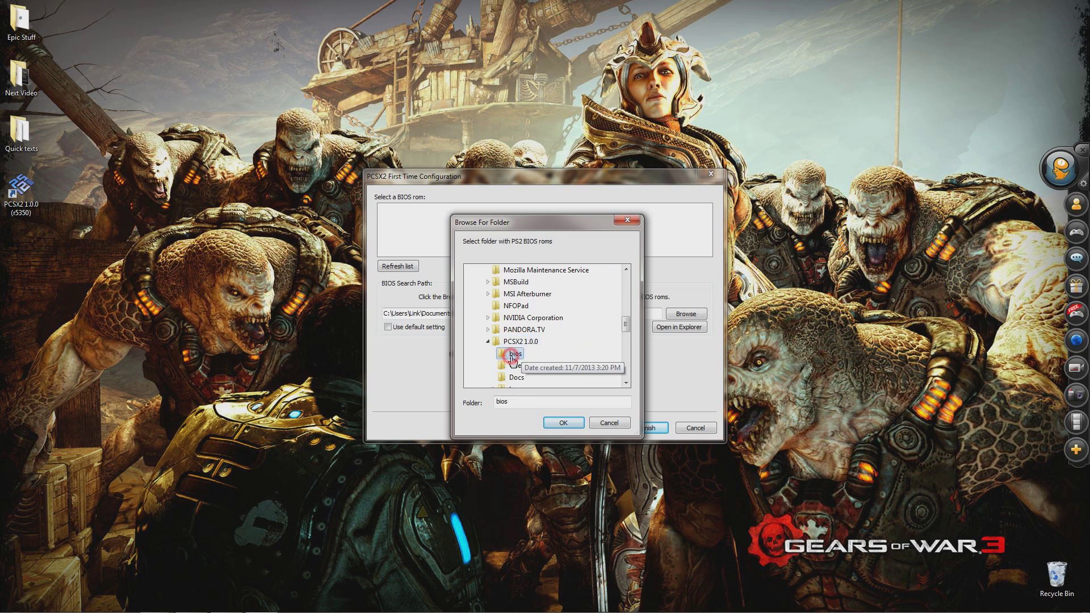
{"action": "left_click", "coordinate": [561, 422]}
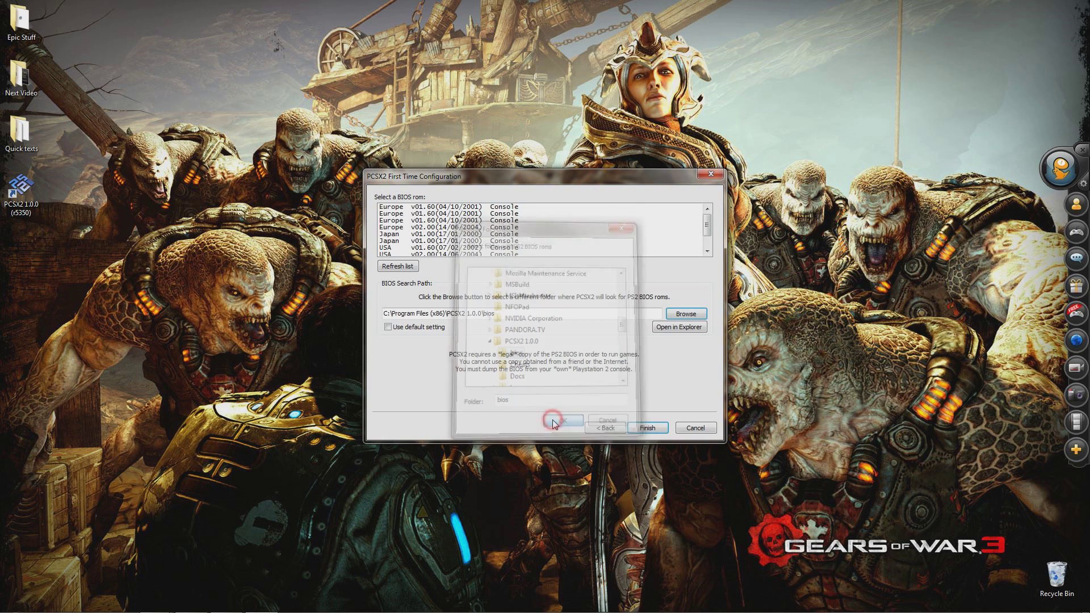
- Choose the USA v02.20 (10/02/2006) Console BIOS and finish the first-time configuration
{"action": "left_click", "coordinate": [491, 248]}
{"action": "scroll", "coordinate": [491, 254], "scroll_direction": "down", "scroll_amount": 1}
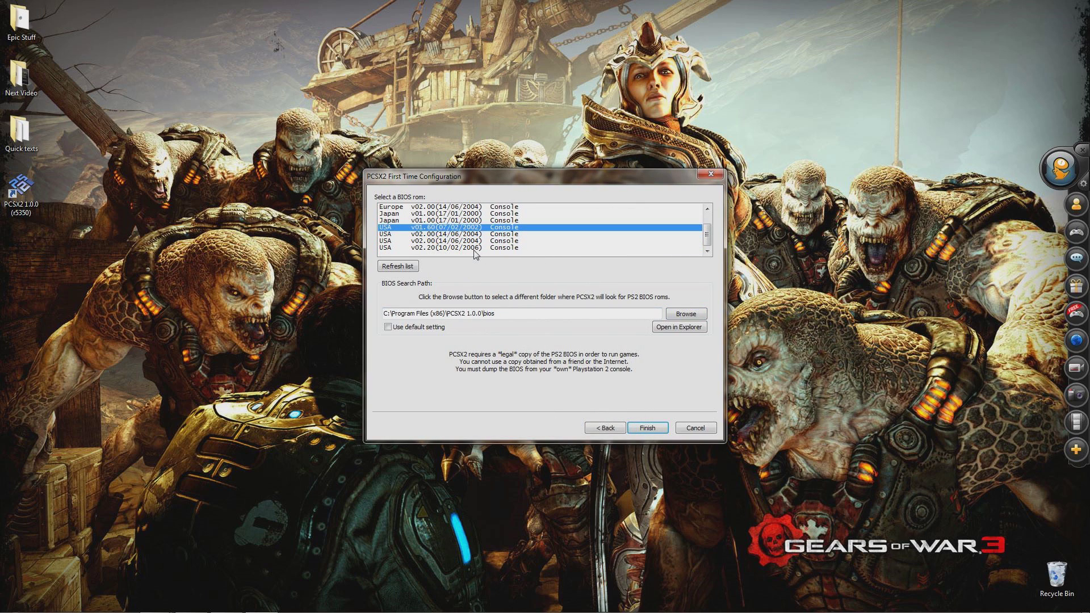
{"action": "left_click", "coordinate": [470, 248]}
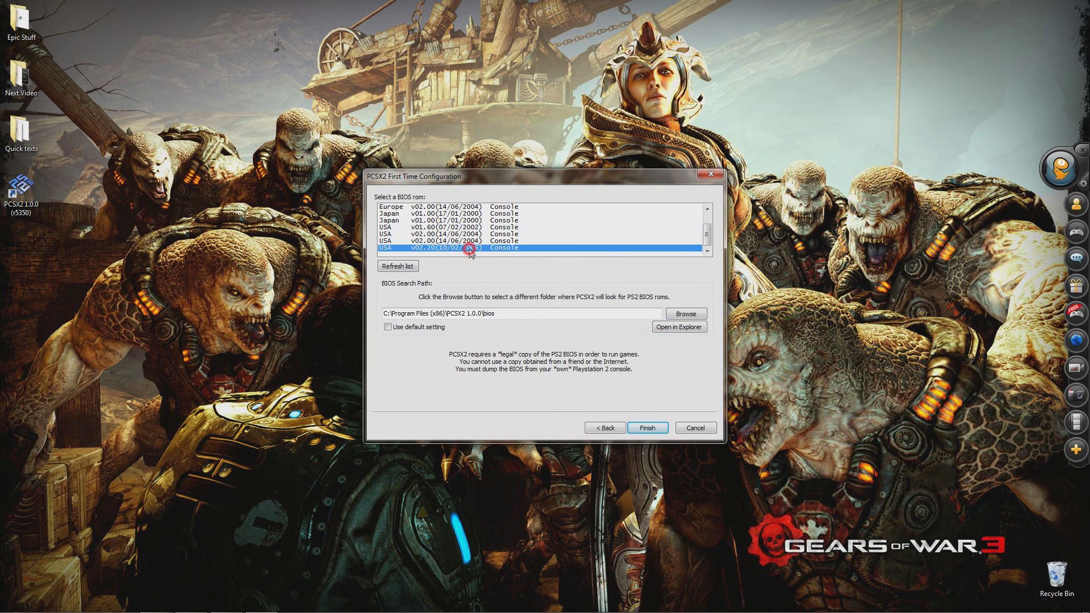
{"action": "left_click", "coordinate": [643, 428]}
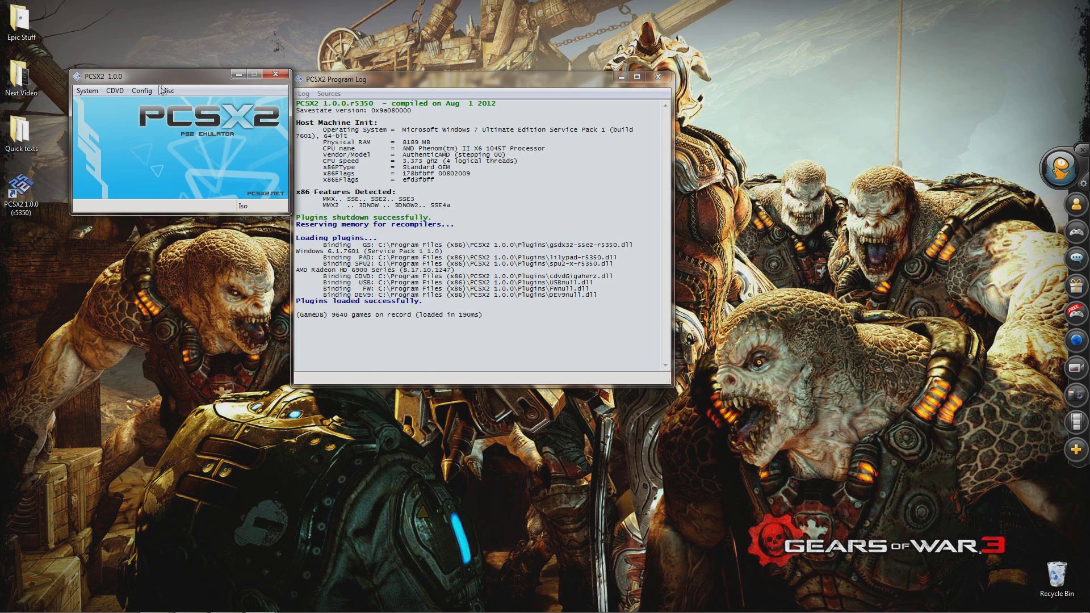
- Bind Pad 1's Square, Triangle, Circle and Cross to X, Y, B and A on XInput Pad 0 in the controller plugin settings and save
{"action": "left_click", "coordinate": [143, 91]}
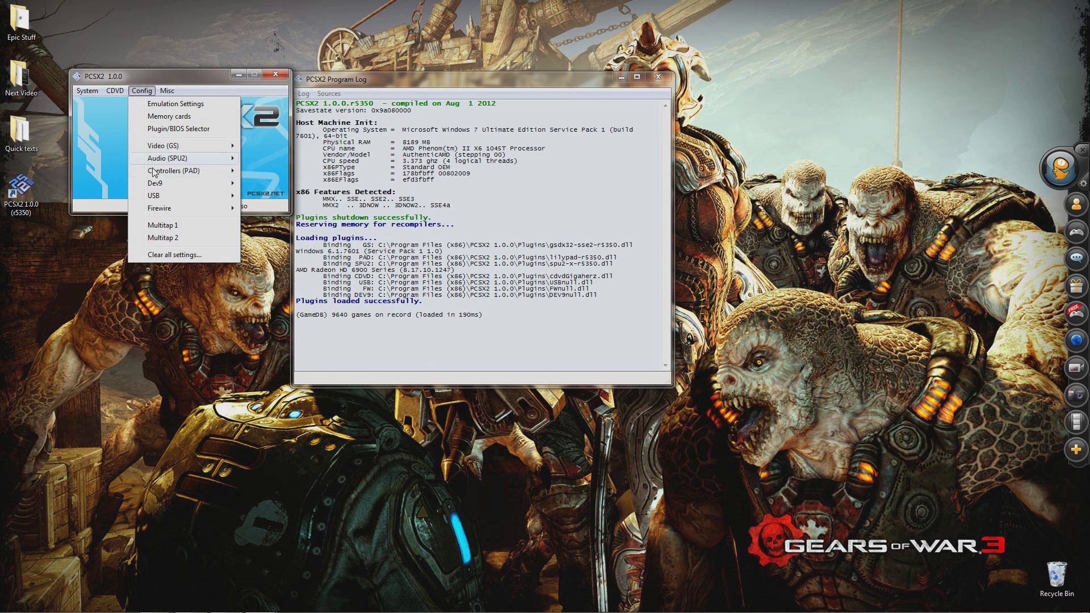
{"action": "mouse_move", "coordinate": [159, 171]}
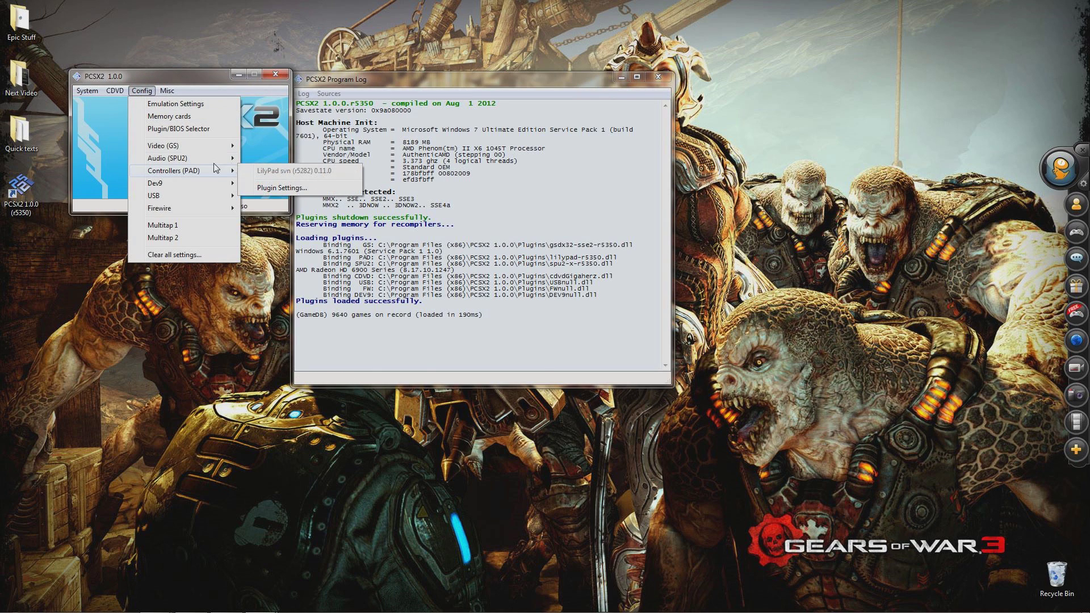
{"action": "left_click", "coordinate": [262, 187]}
{"action": "left_click", "coordinate": [123, 105]}
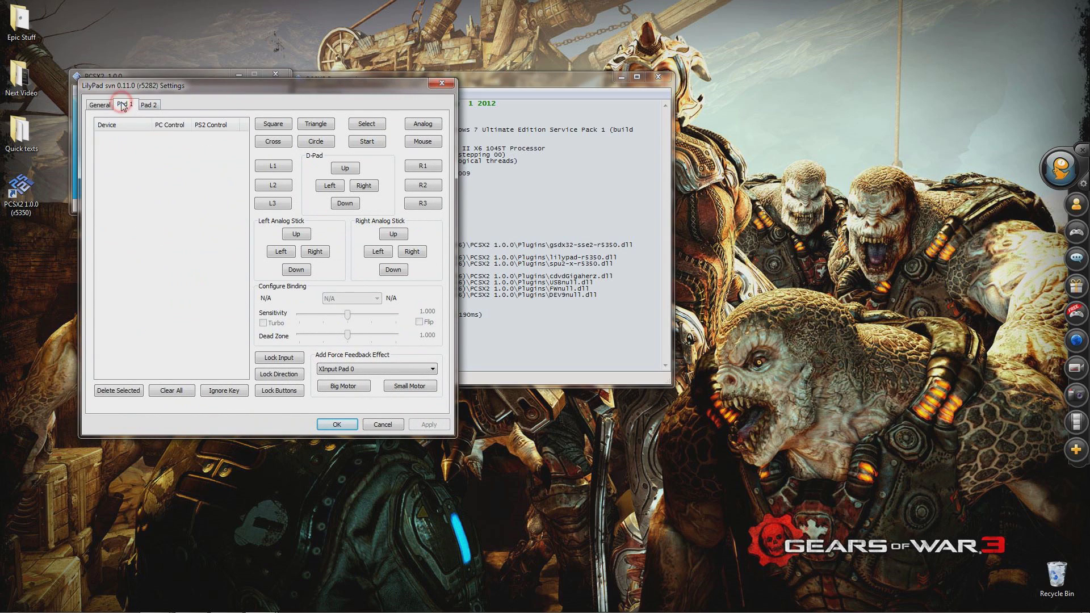
{"action": "left_click", "coordinate": [273, 124]}
{"action": "left_click", "coordinate": [316, 126]}
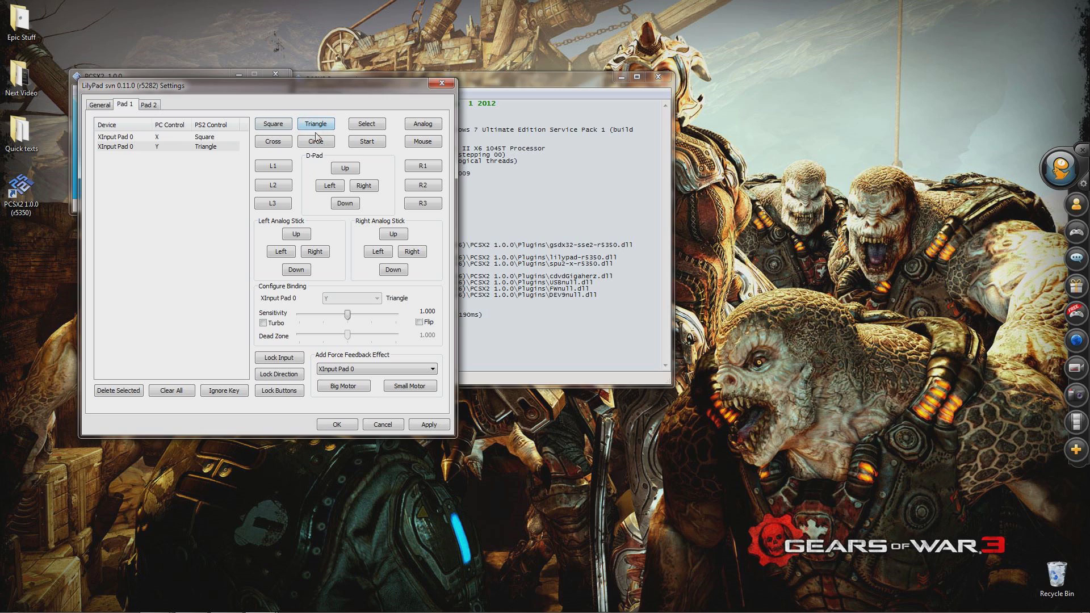
{"action": "left_click", "coordinate": [316, 143]}
{"action": "left_click", "coordinate": [274, 143]}
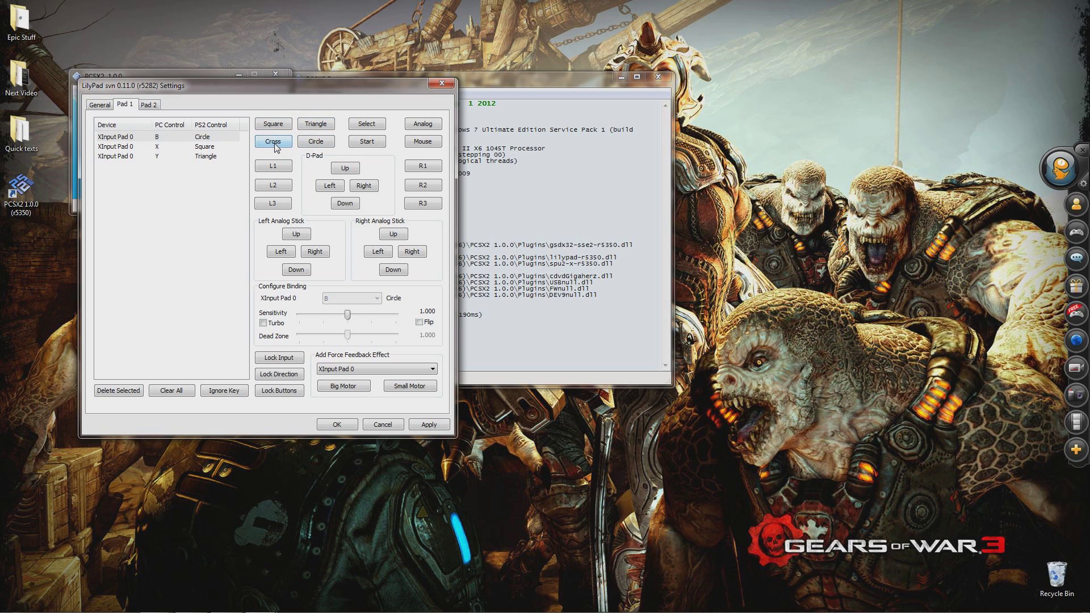
{"action": "left_click", "coordinate": [429, 426]}
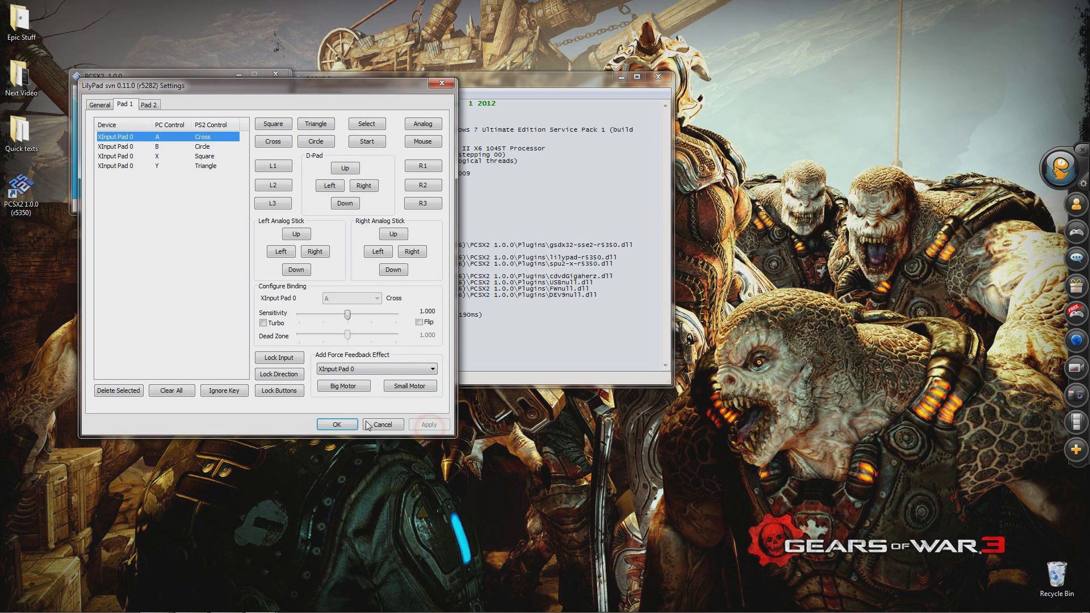
{"action": "left_click", "coordinate": [336, 424]}
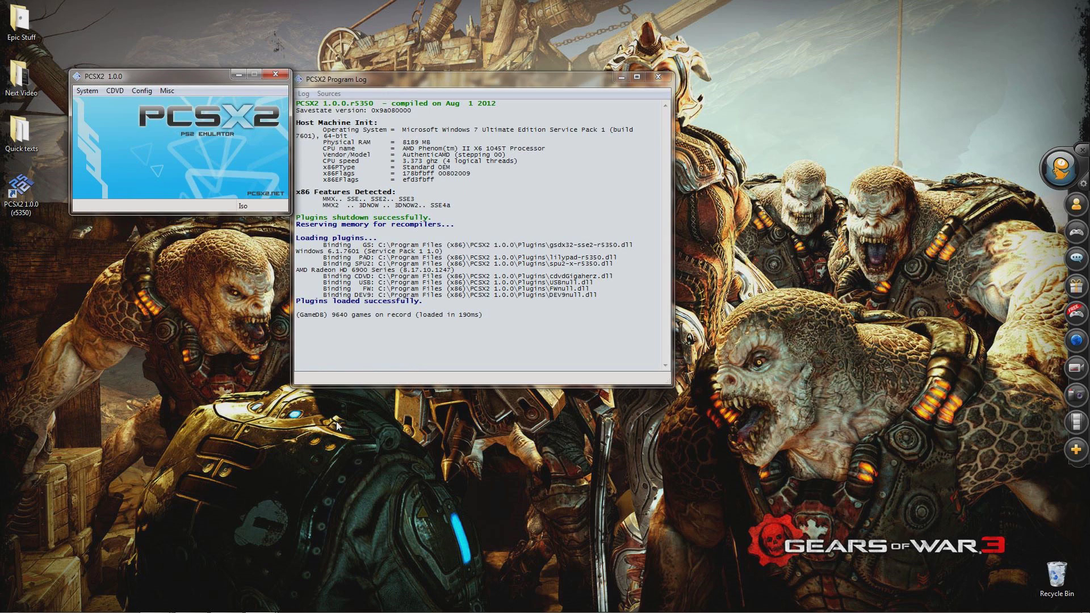
- Choose the Final Fantasy X (USA) image from the Downloads folder as the disc source and boot the game
{"action": "left_click", "coordinate": [115, 92]}
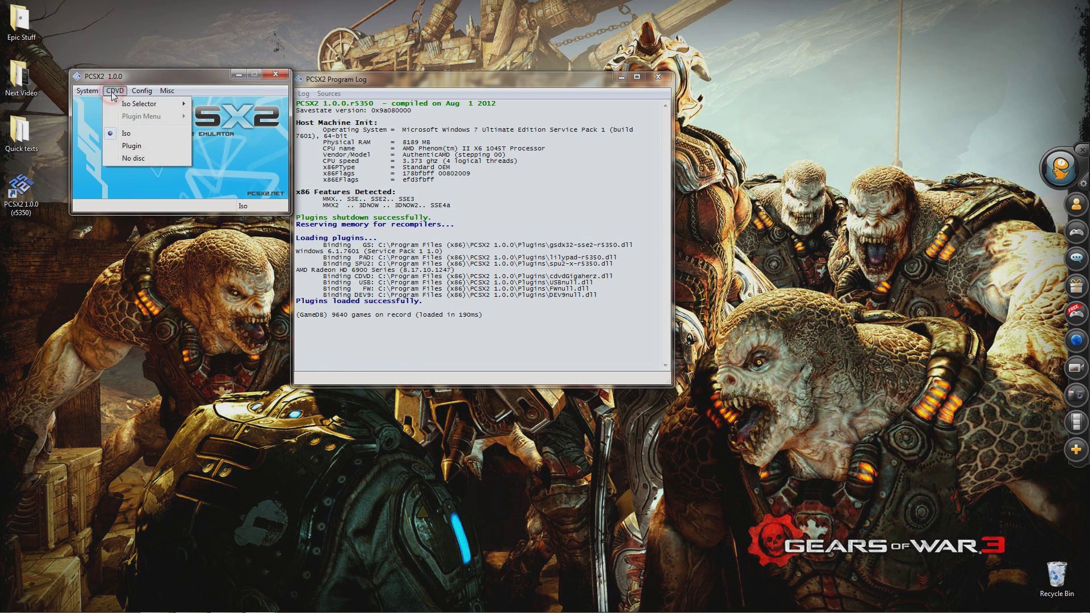
{"action": "mouse_move", "coordinate": [137, 105]}
{"action": "left_click", "coordinate": [228, 104]}
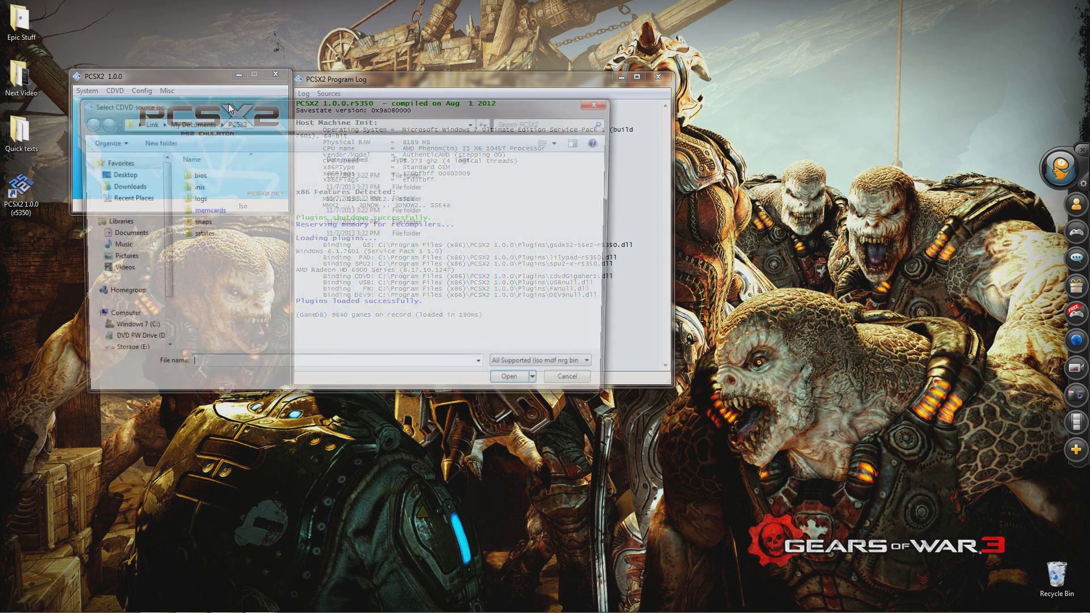
{"action": "left_click", "coordinate": [132, 186]}
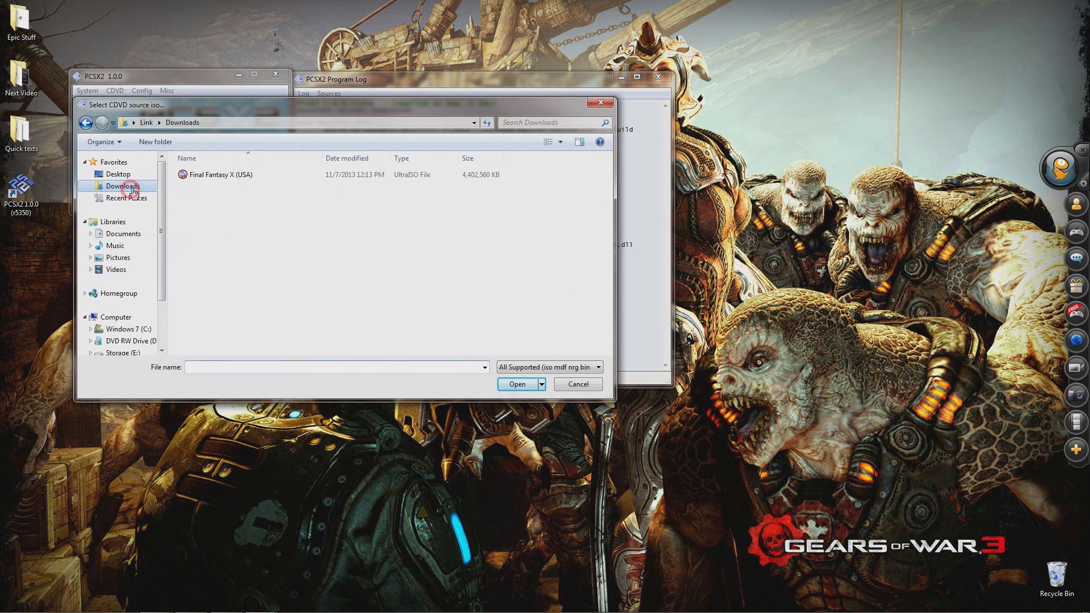
{"action": "left_click", "coordinate": [227, 175]}
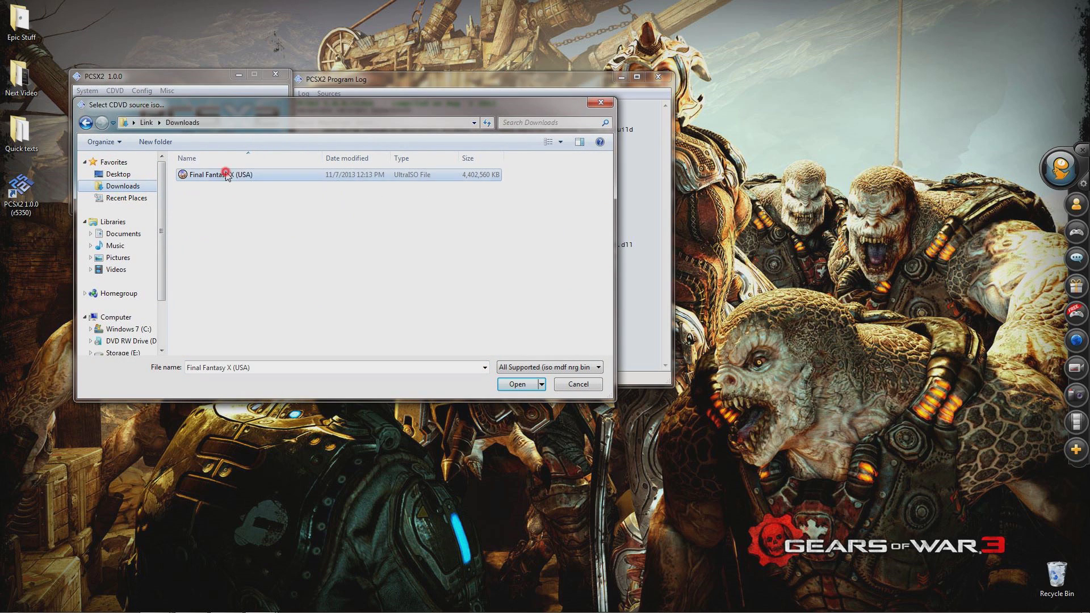
{"action": "left_click", "coordinate": [517, 385]}
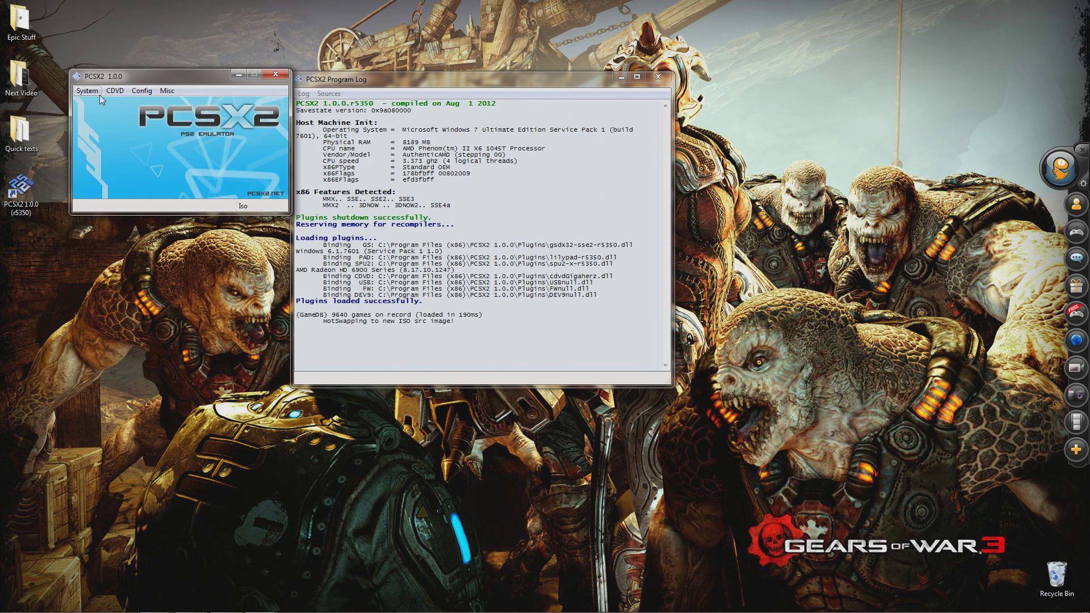
{"action": "left_click", "coordinate": [100, 94]}
{"action": "left_click", "coordinate": [91, 113]}
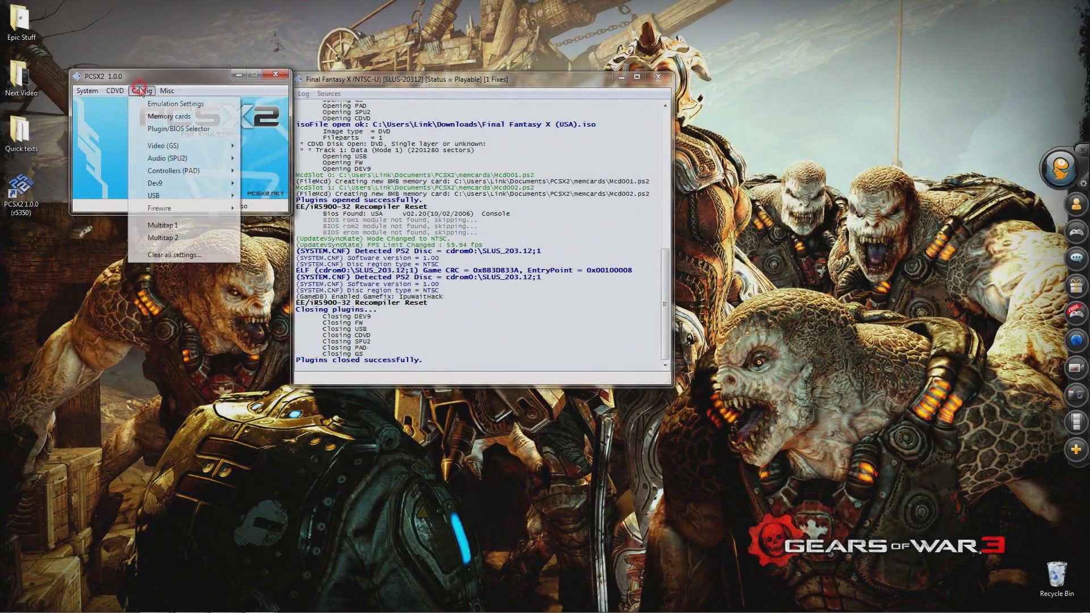
- In the emulation speedhacks, enable MTVU (Multi-Threaded microVU1), set EE Cyclerate to 2 and VU Cycle Stealing to 1
{"action": "left_click", "coordinate": [170, 104]}
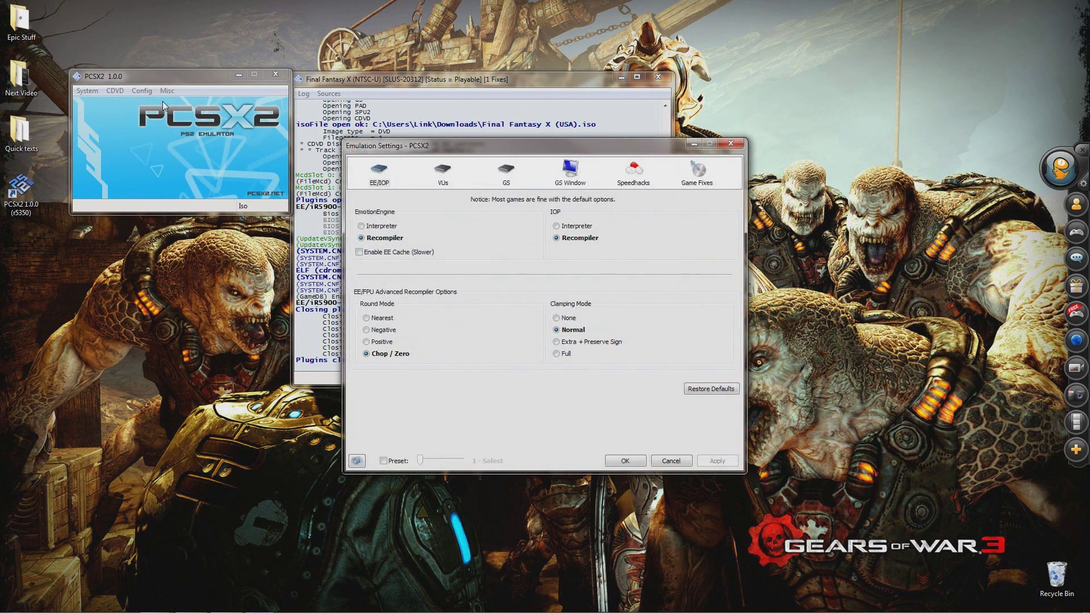
{"action": "left_click", "coordinate": [630, 181]}
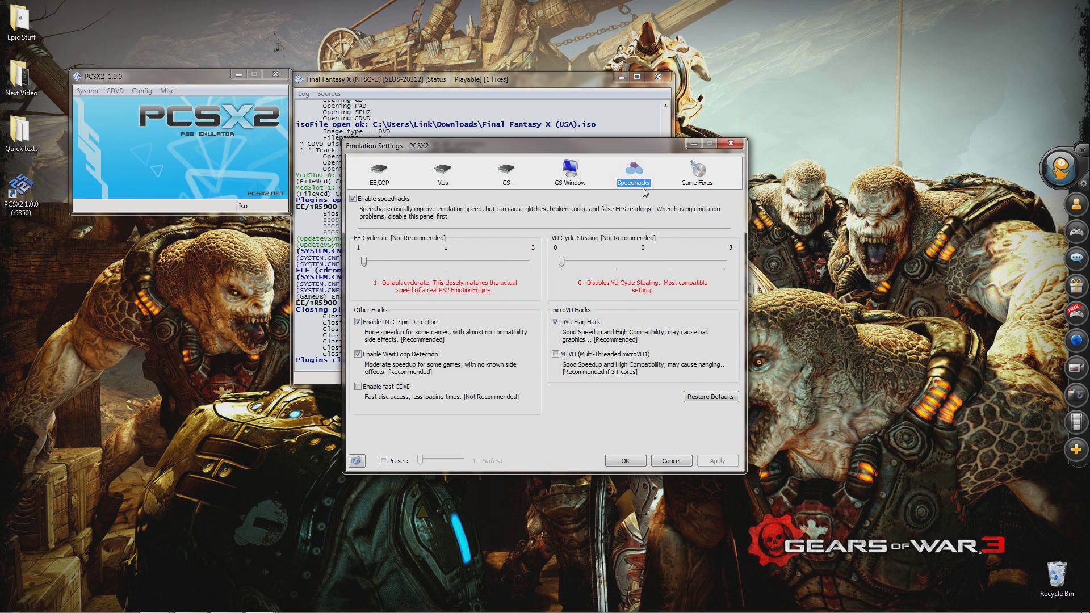
{"action": "left_click", "coordinate": [568, 355]}
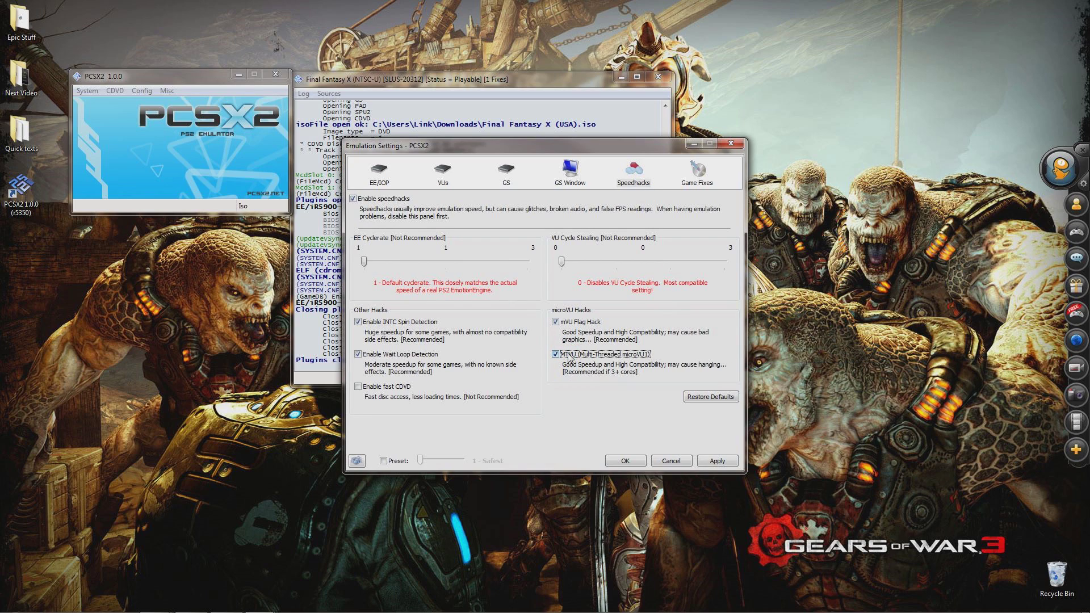
{"action": "left_click_drag", "start_coordinate": [366, 261], "coordinate": [441, 266]}
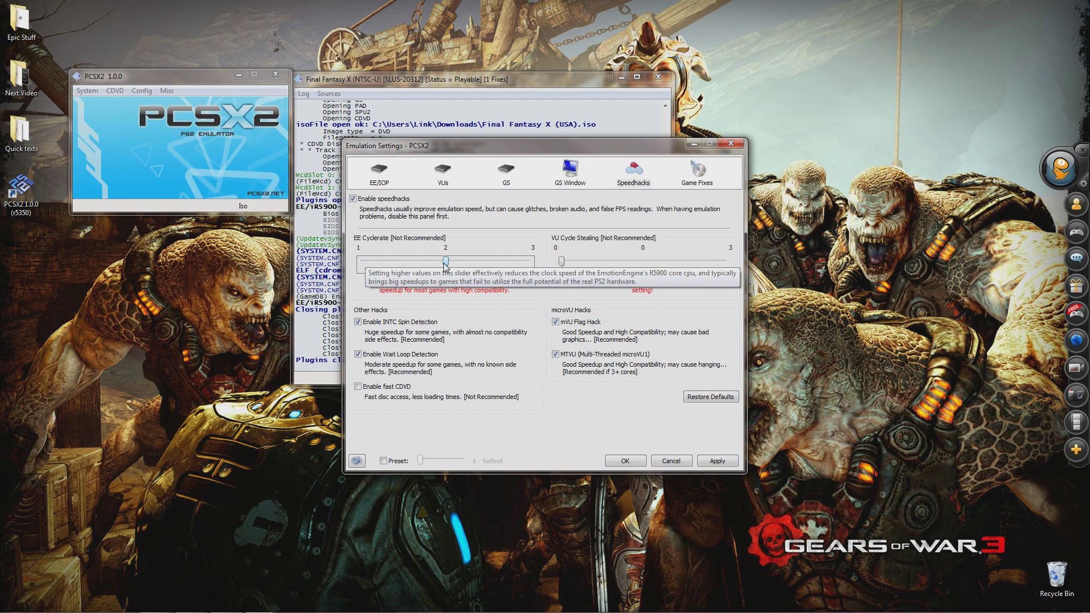
{"action": "left_click", "coordinate": [563, 264]}
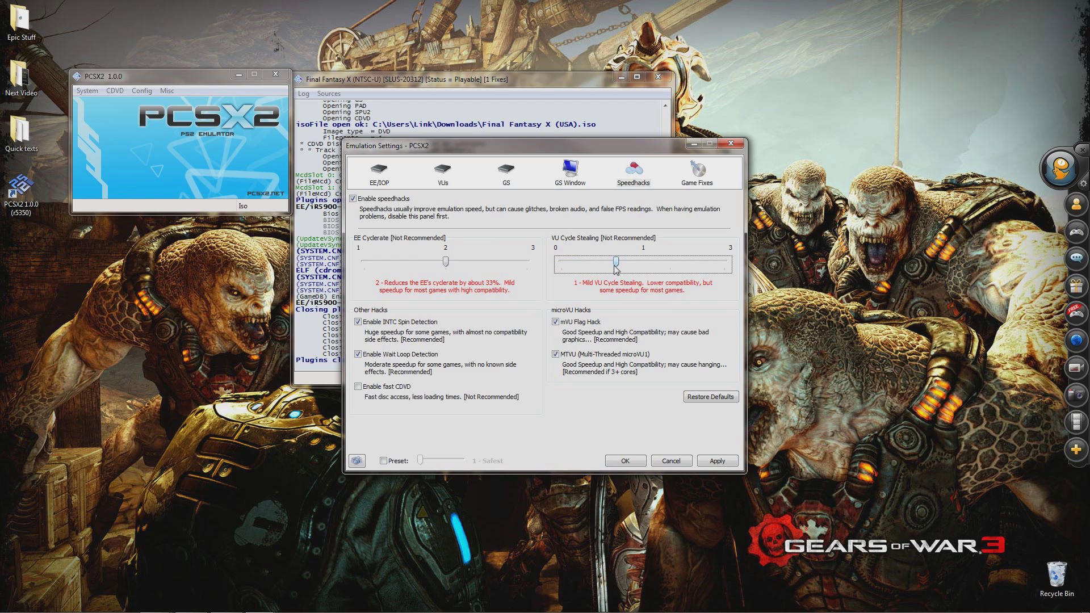
- Set both VU0 and VU1 to the superVU Recompiler [legacy] in the emulation settings
{"action": "left_click", "coordinate": [443, 171]}
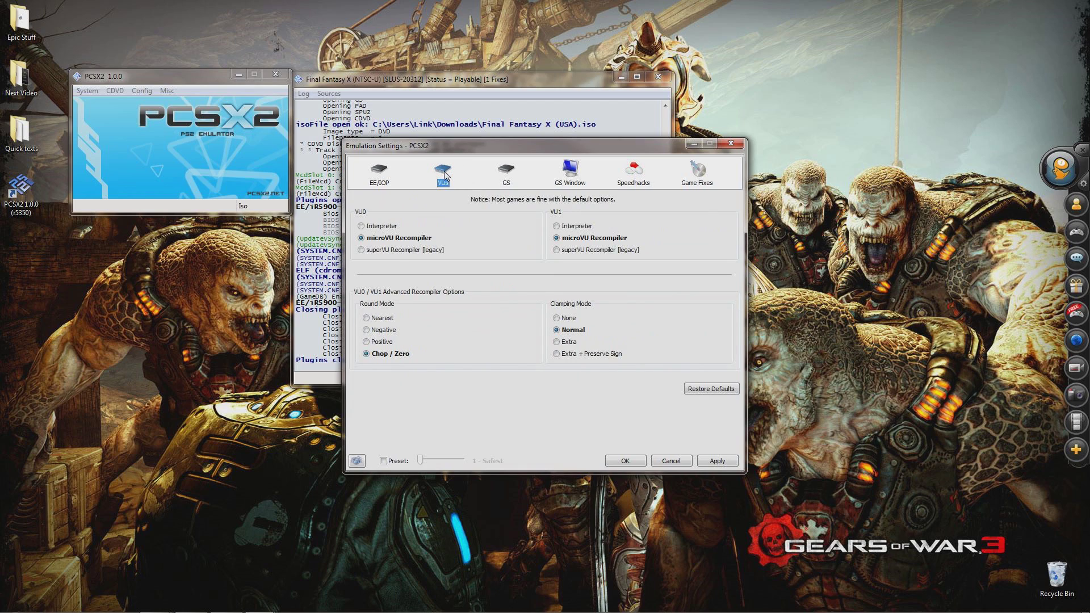
{"action": "left_click", "coordinate": [410, 251]}
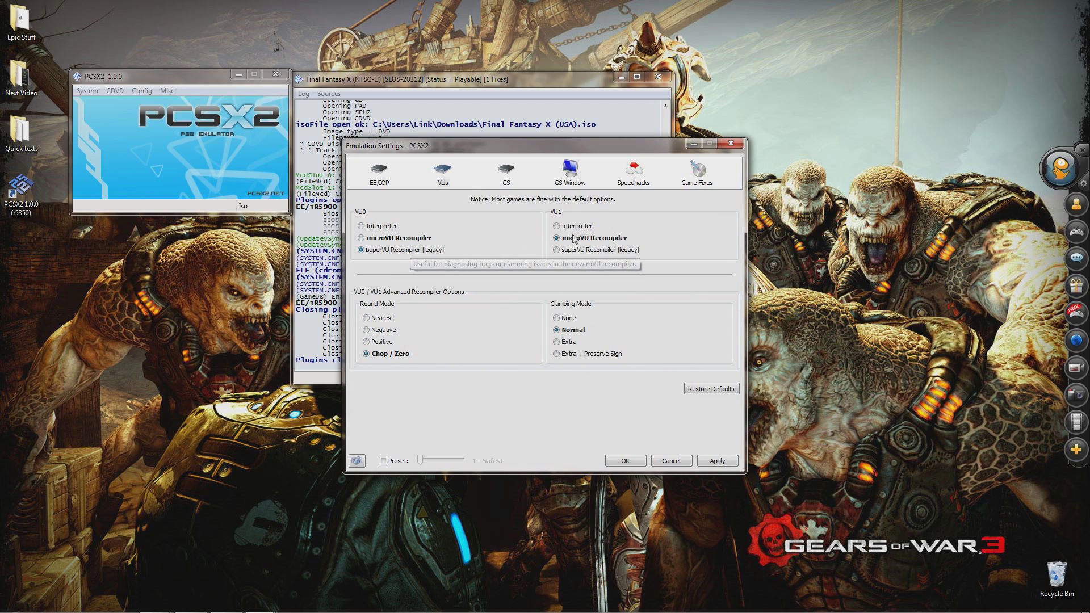
{"action": "left_click", "coordinate": [604, 254]}
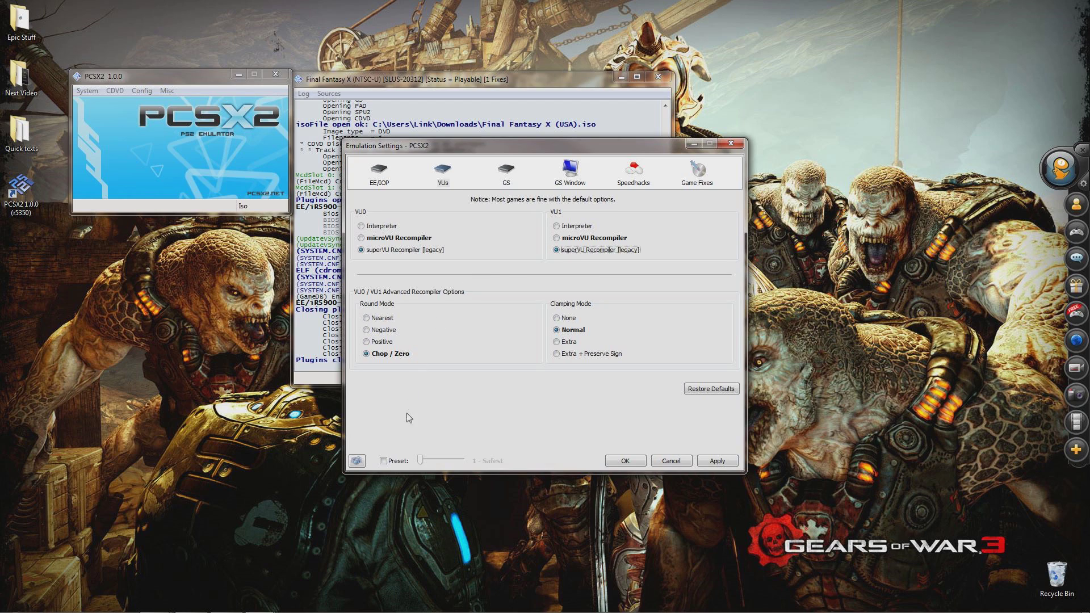
- Turn on the preset option in the emulation settings
{"action": "left_click", "coordinate": [399, 464]}
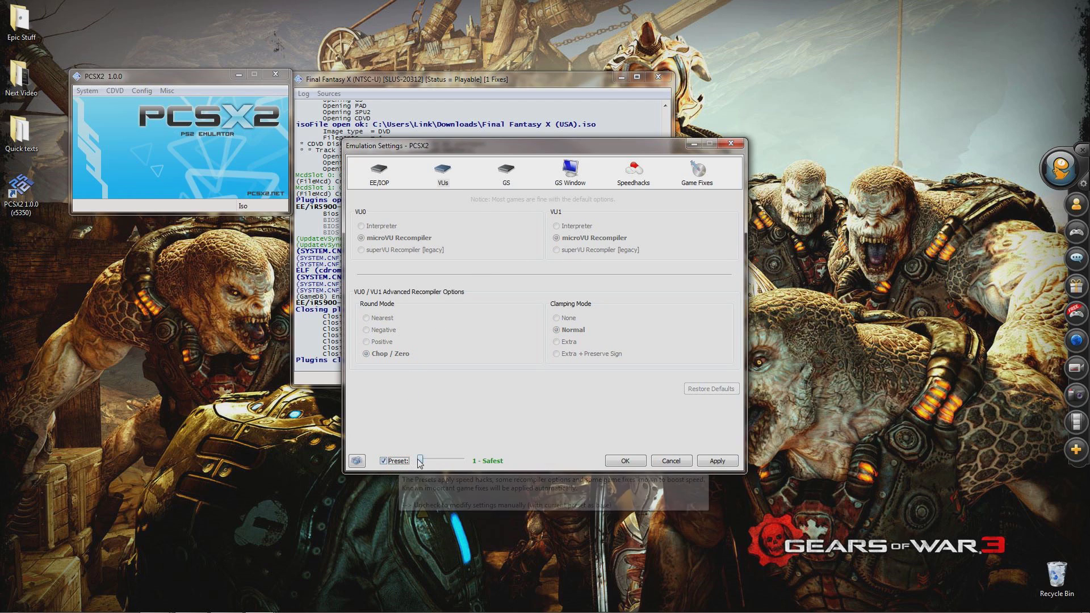